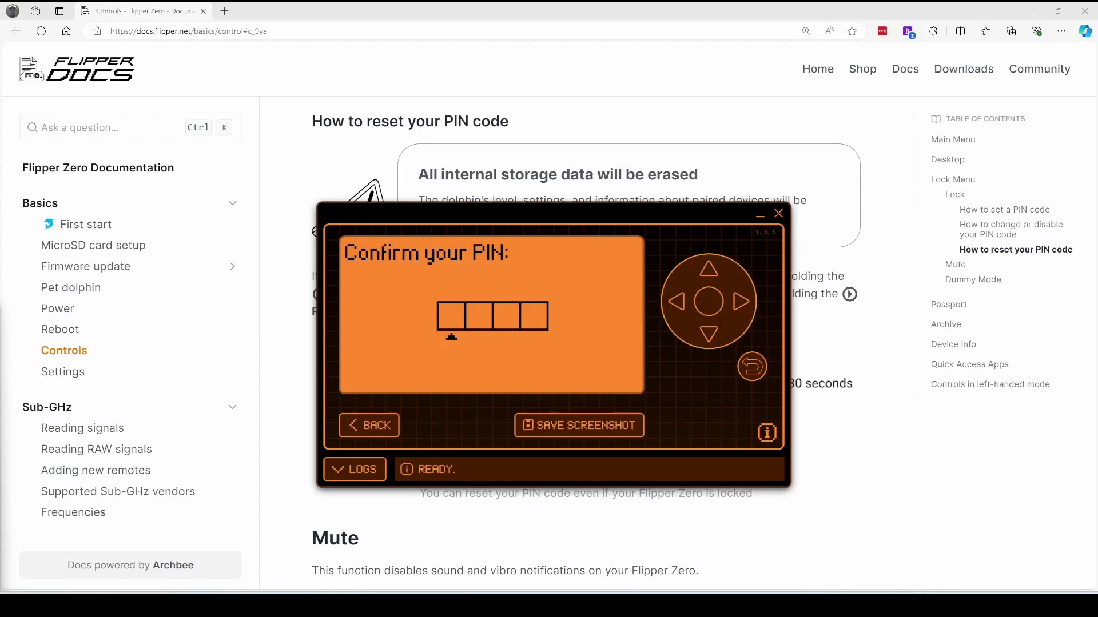
key("Up")
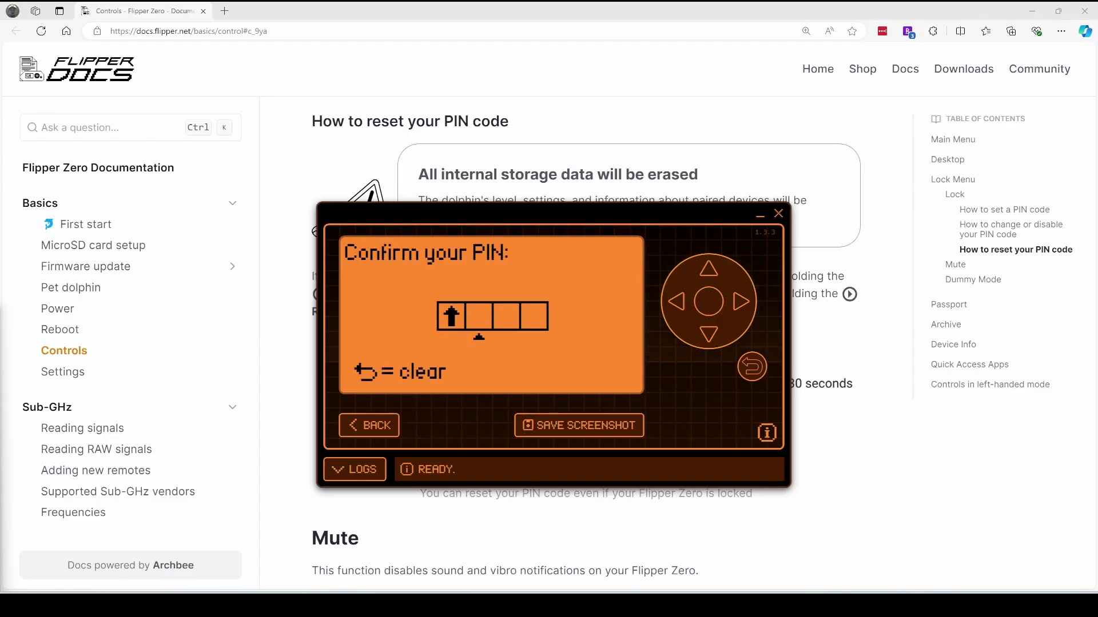
key("Up")
key("Down")
key("Down")
key("Left")
key("Right")
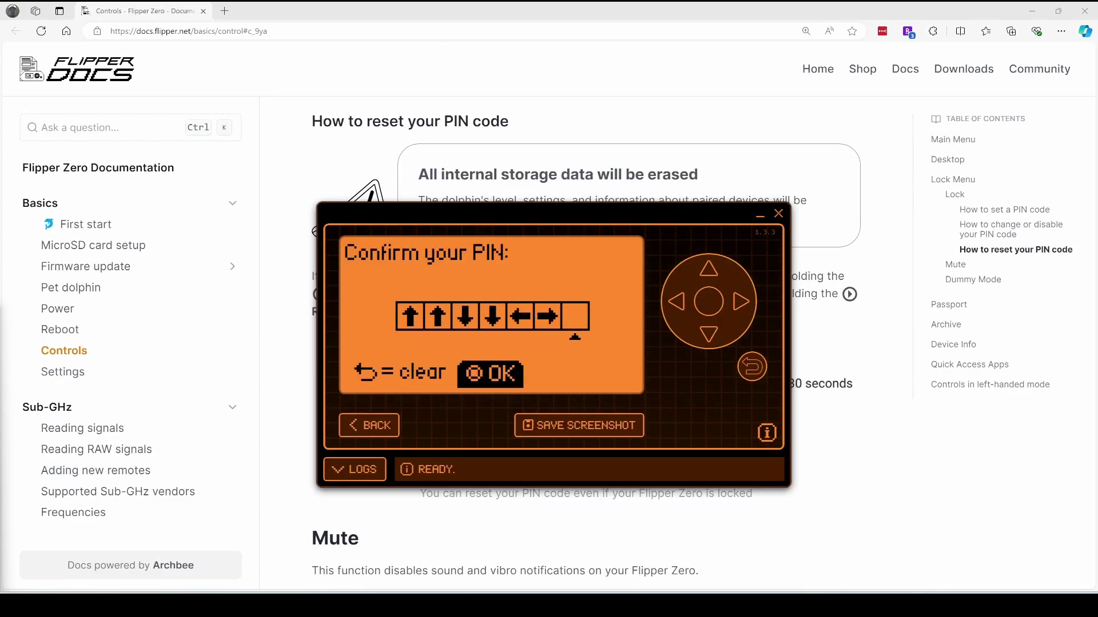
key("Left")
key("Right")
key("Return")
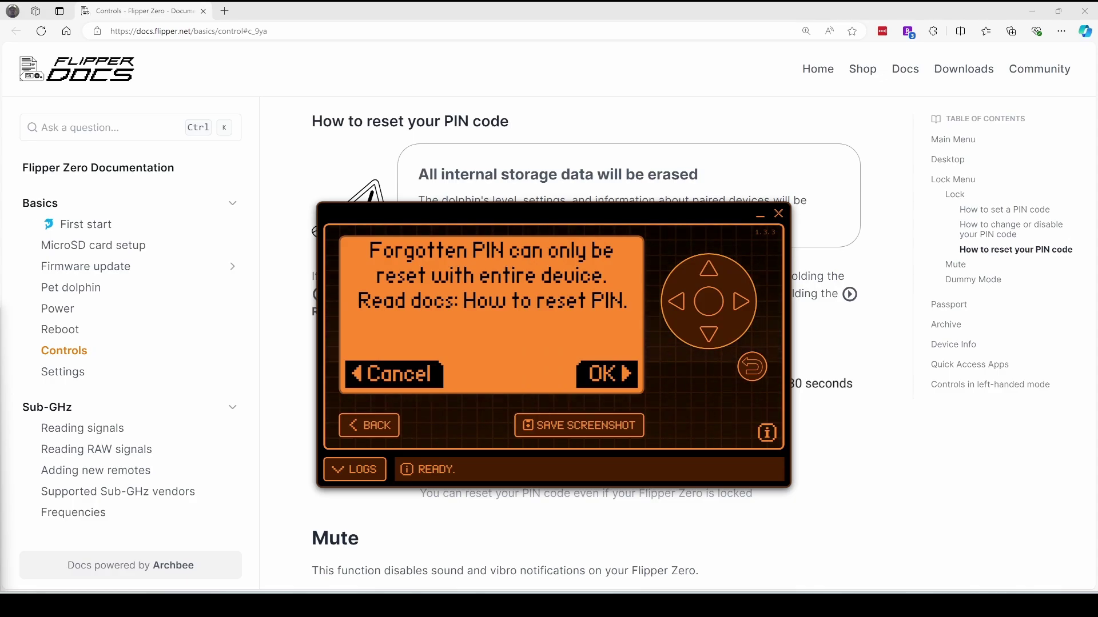
key("Right")
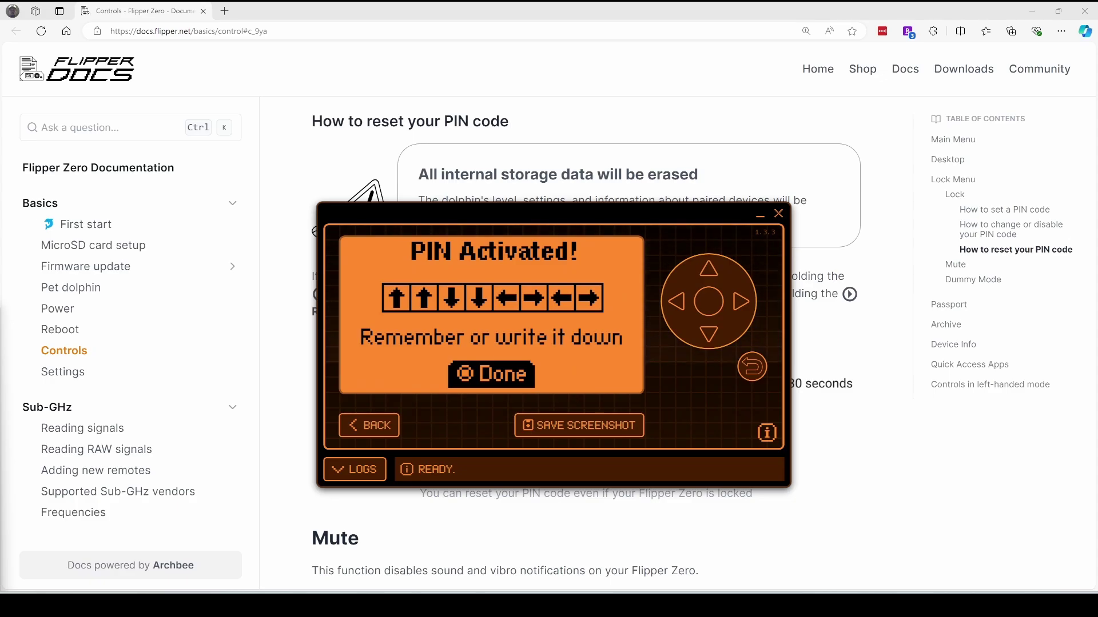
left_click(760, 216)
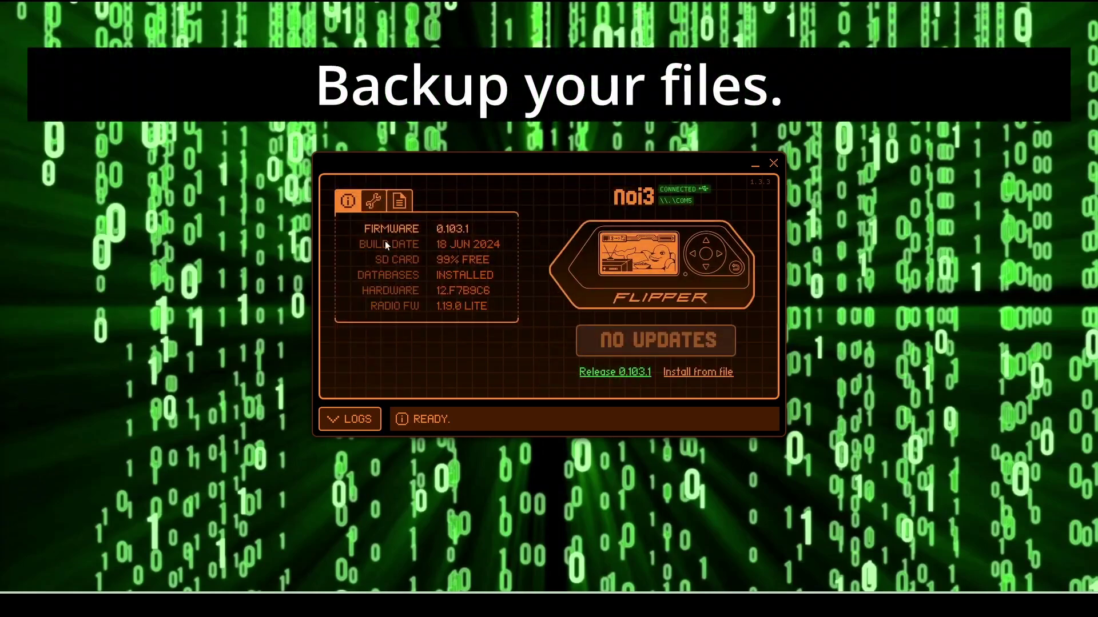
Step: Browse into Internal Flash and bring up the download action for .desktop.settings
left_click(399, 200)
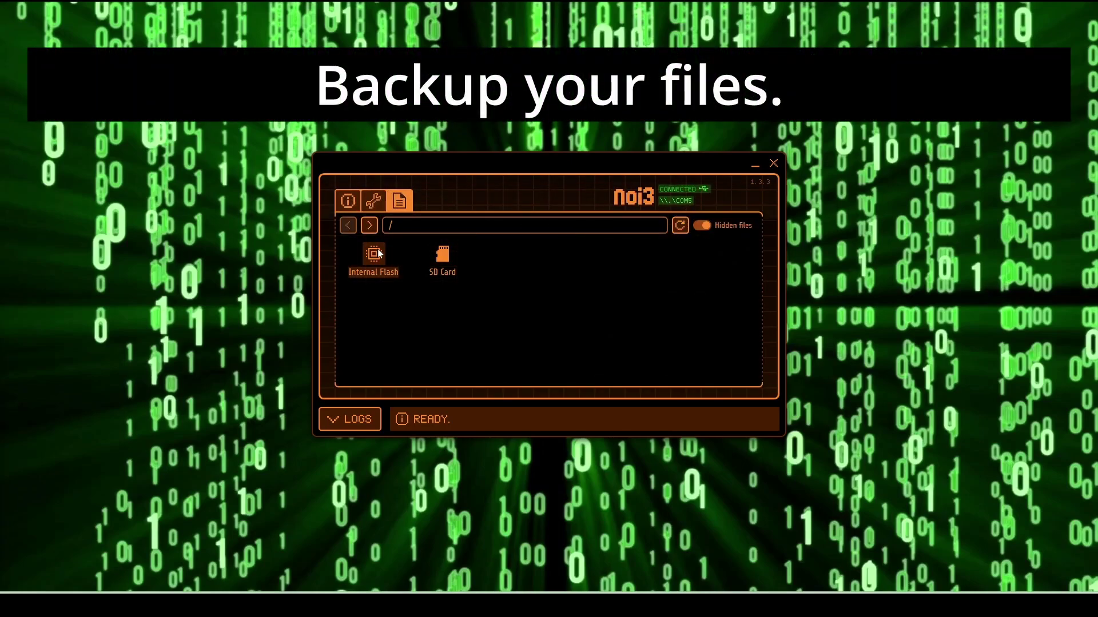
double_click(374, 254)
left_click(505, 254)
right_click(506, 254)
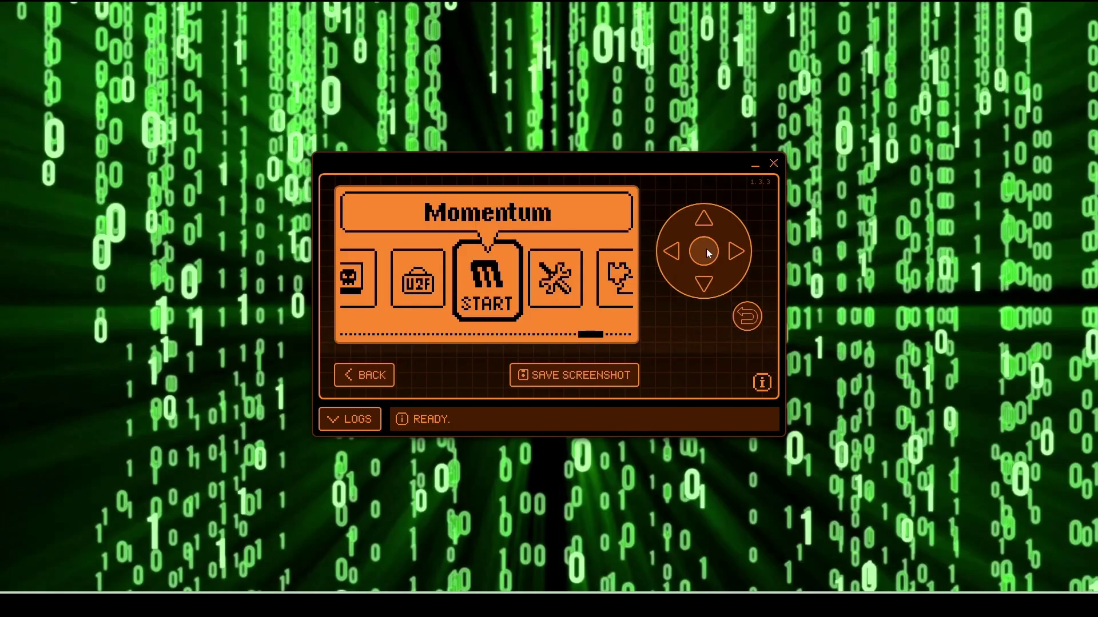
Step: Go through Interface into Lockscreen settings and highlight Format on 10 Bad PINs
left_click(707, 252)
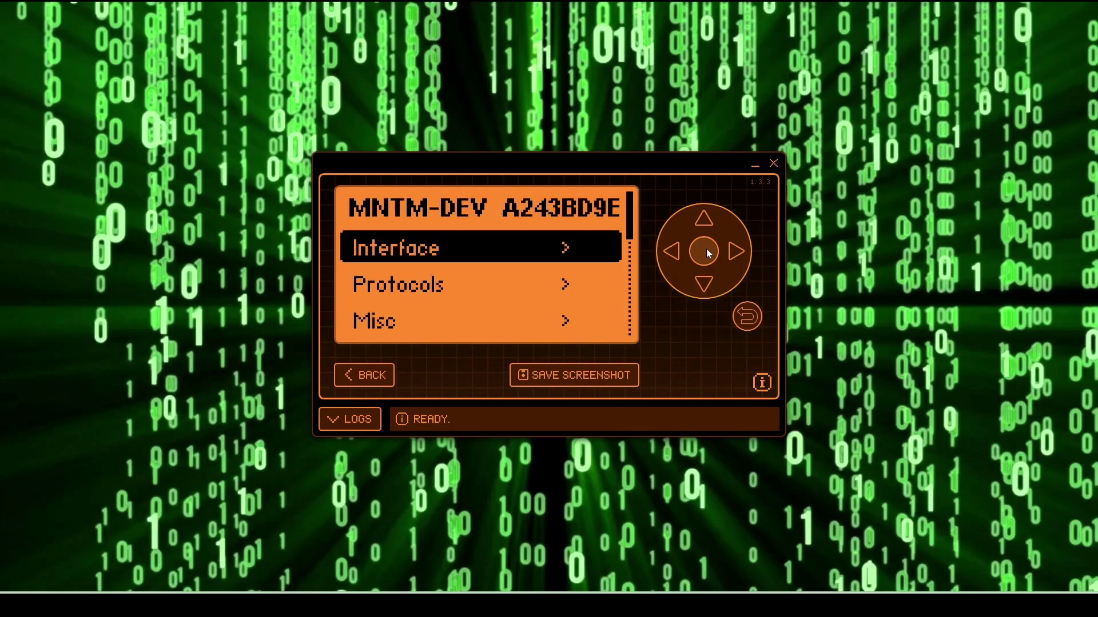
left_click(708, 252)
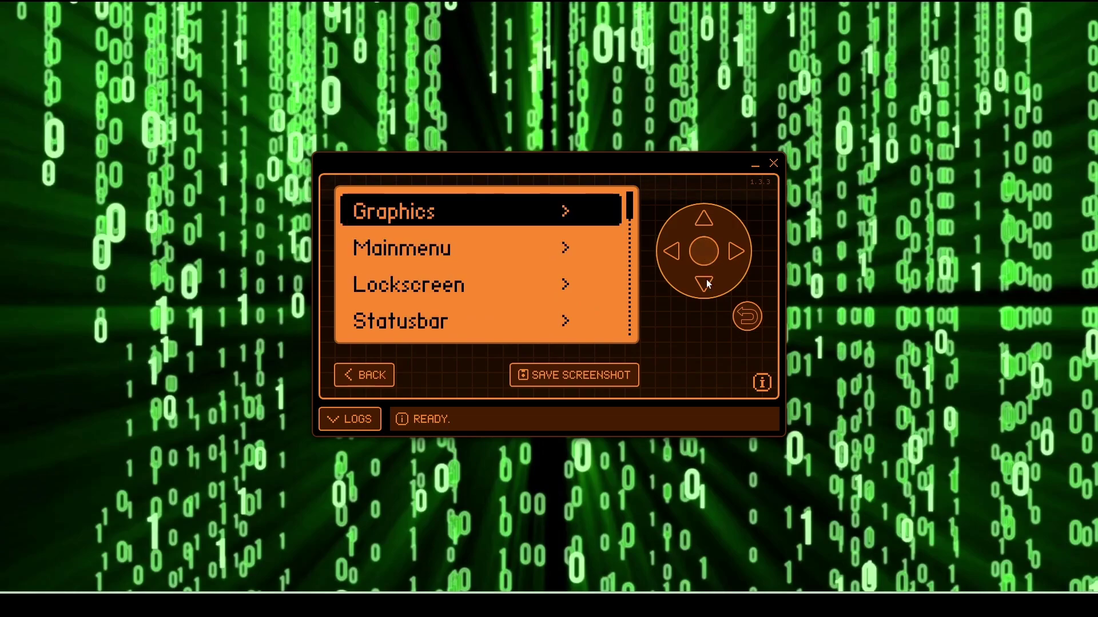
left_click(704, 282)
left_click(705, 282)
left_click(703, 255)
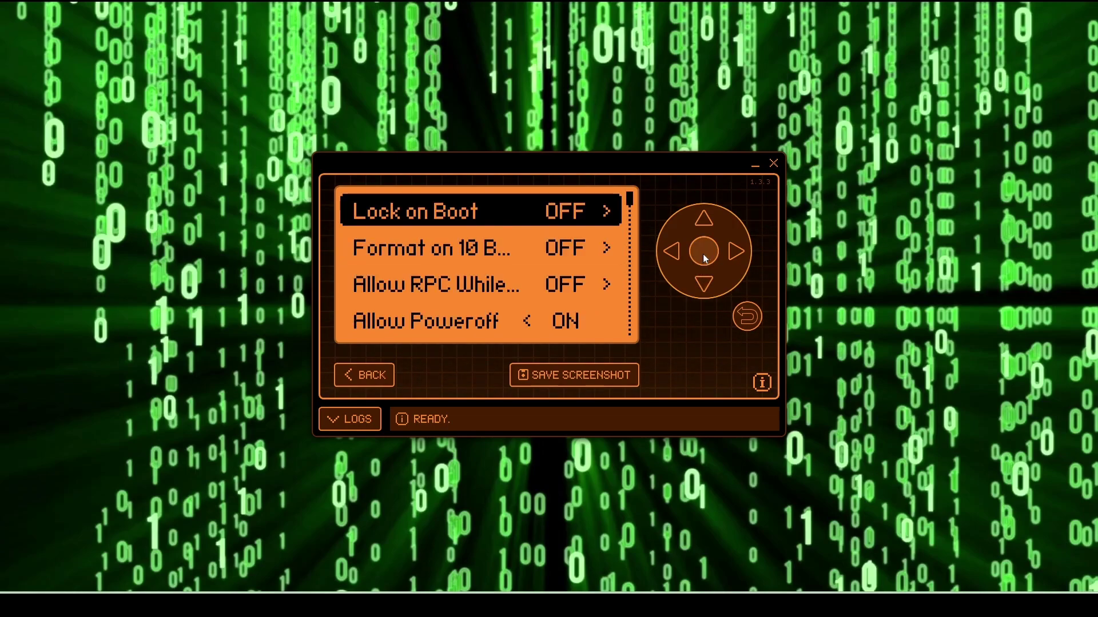
left_click(703, 282)
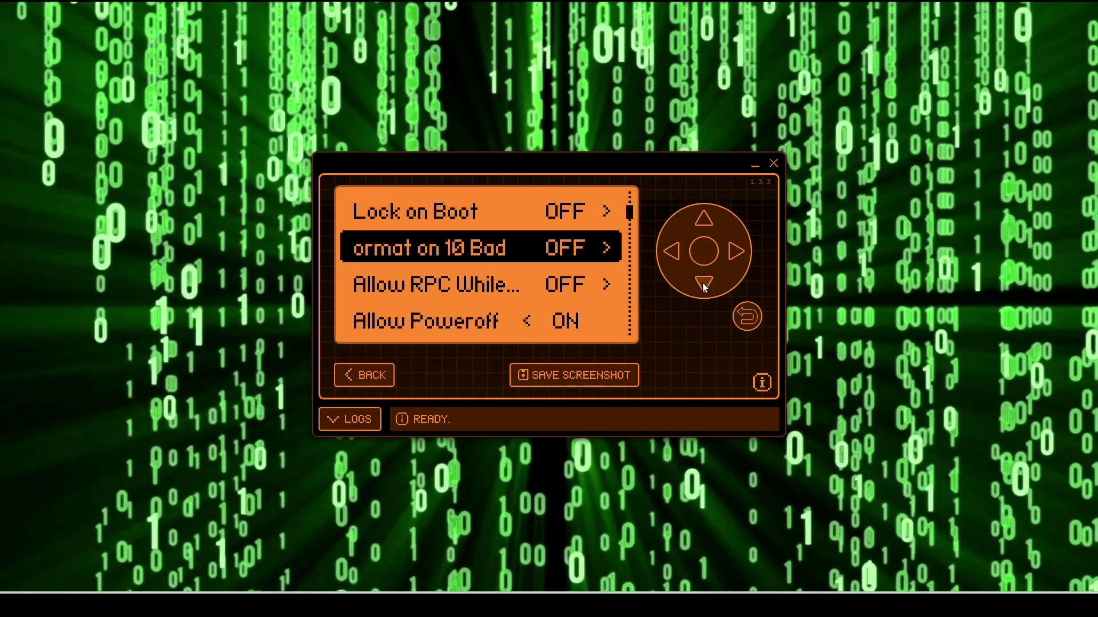
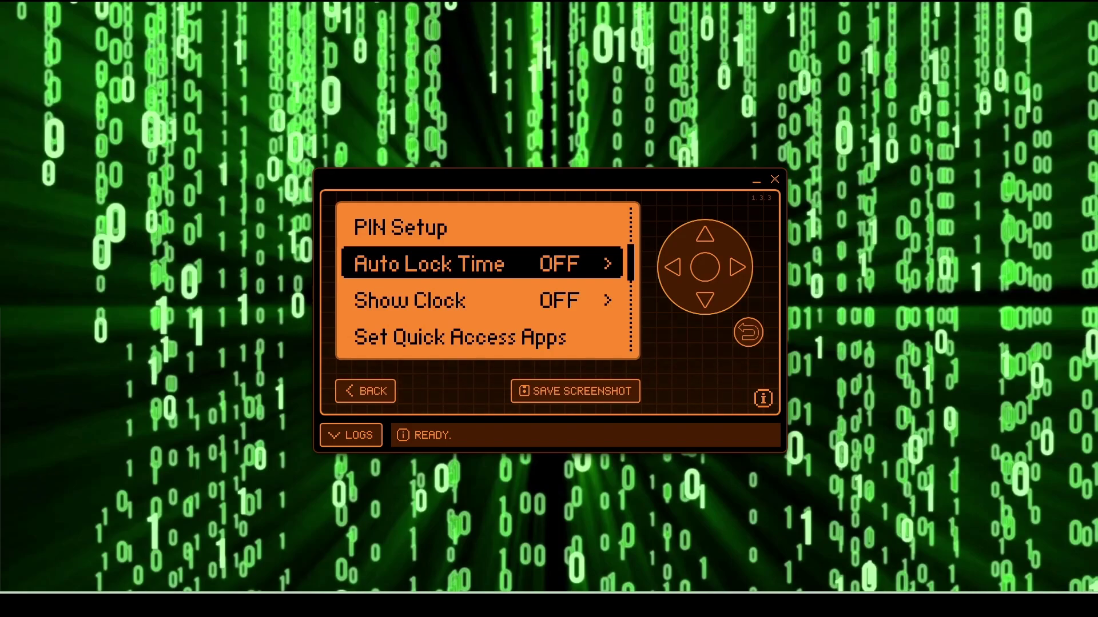
Step: Select PIN Setup and try the arrow PIN Up, Down, Left, Right
key("Up")
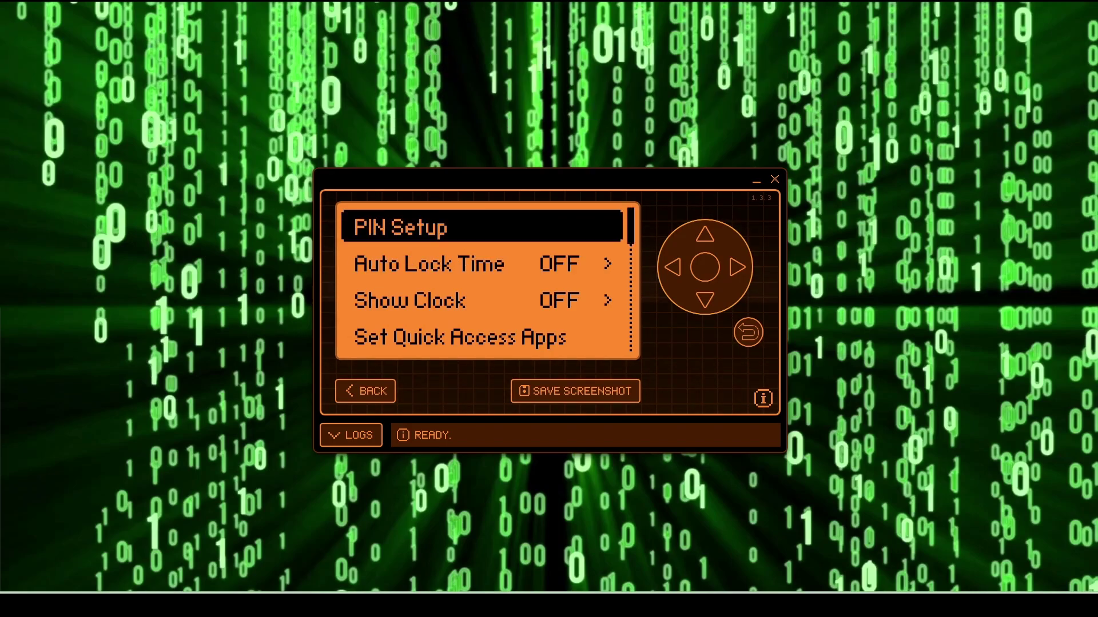
key("Return")
key("Return")
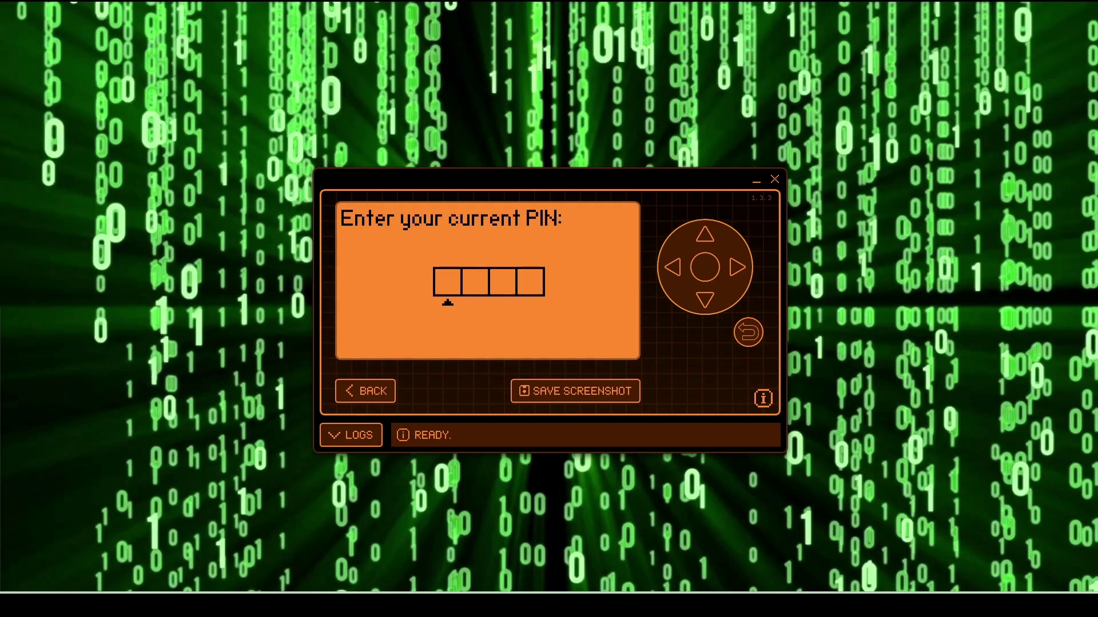
key("Up")
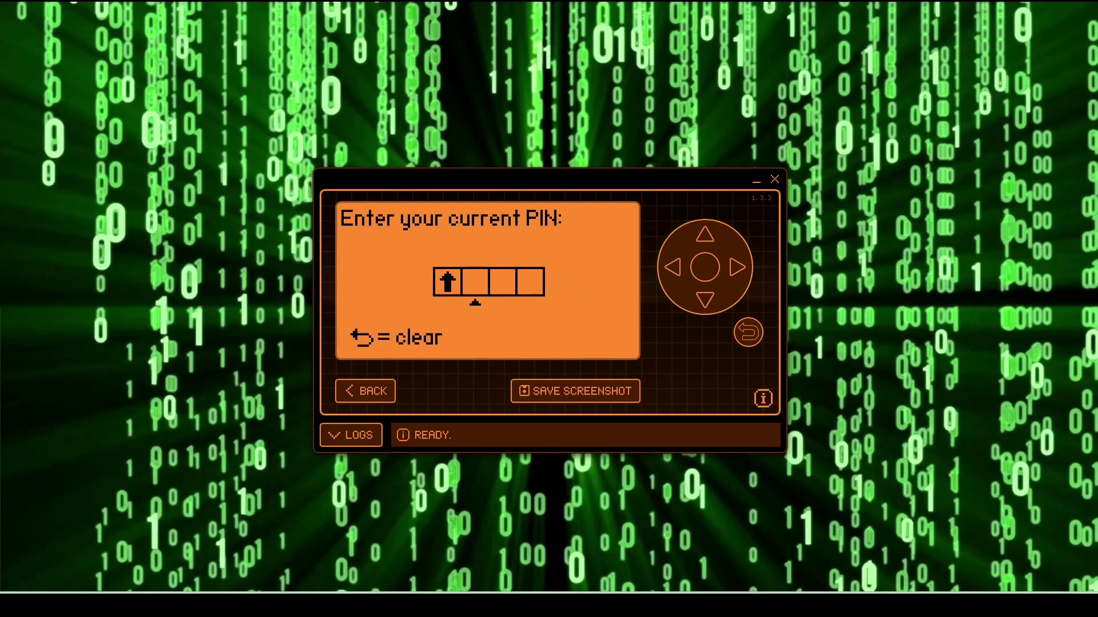
key("Down")
key("Left")
key("Right")
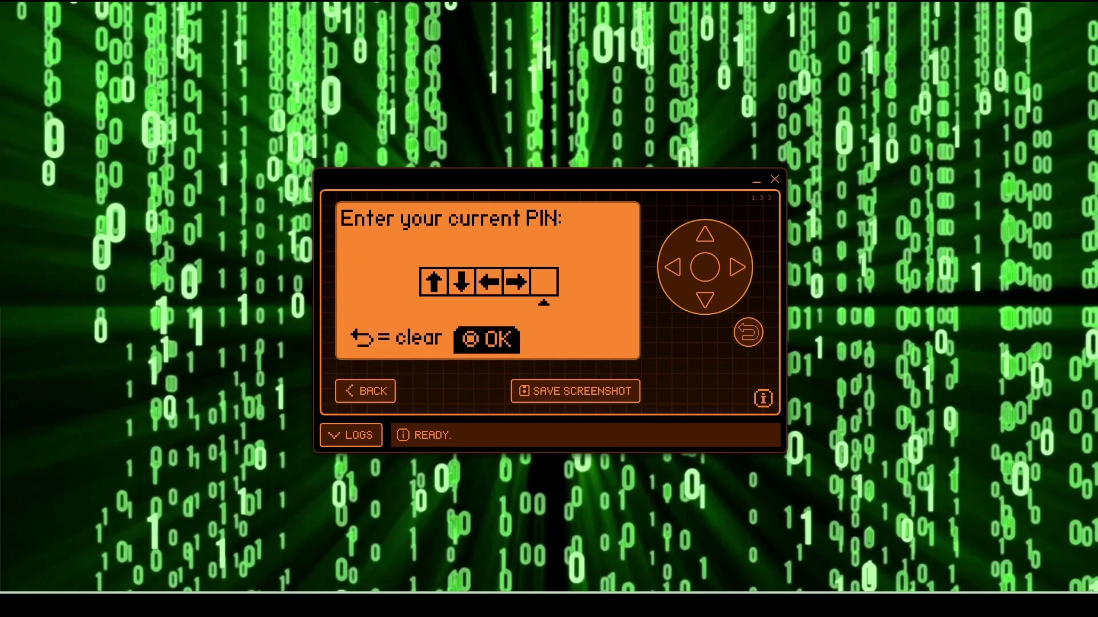
key("Return")
Step: Retry after the wrong PIN, including an Up, Right, Down, Left attempt
key("Return")
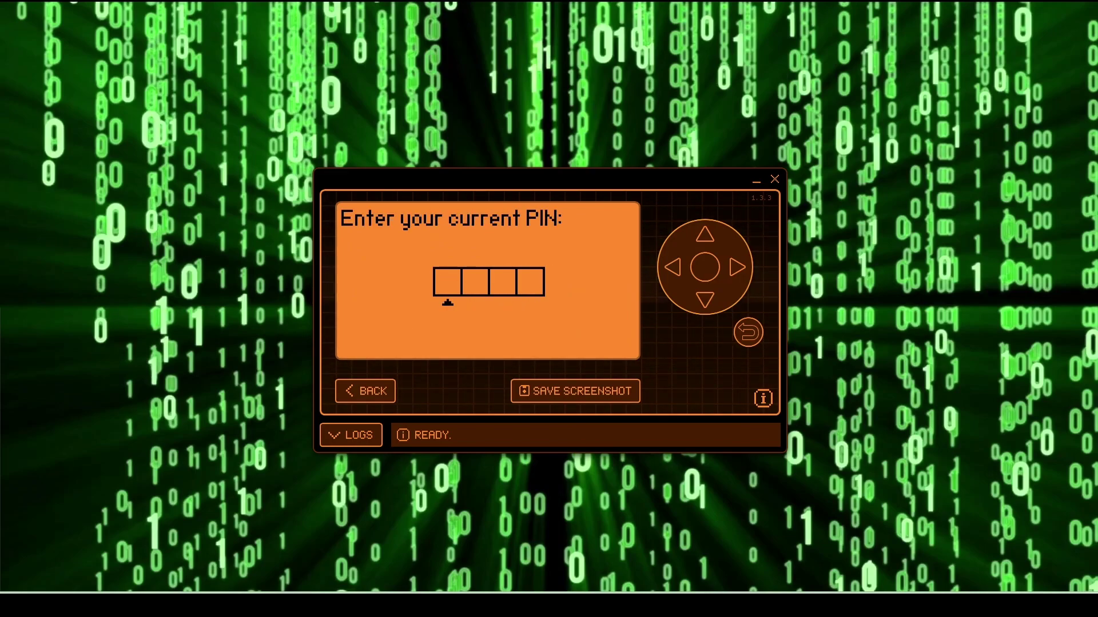
key("Up")
key("Up")
key("Up")
key("Up")
key("Return")
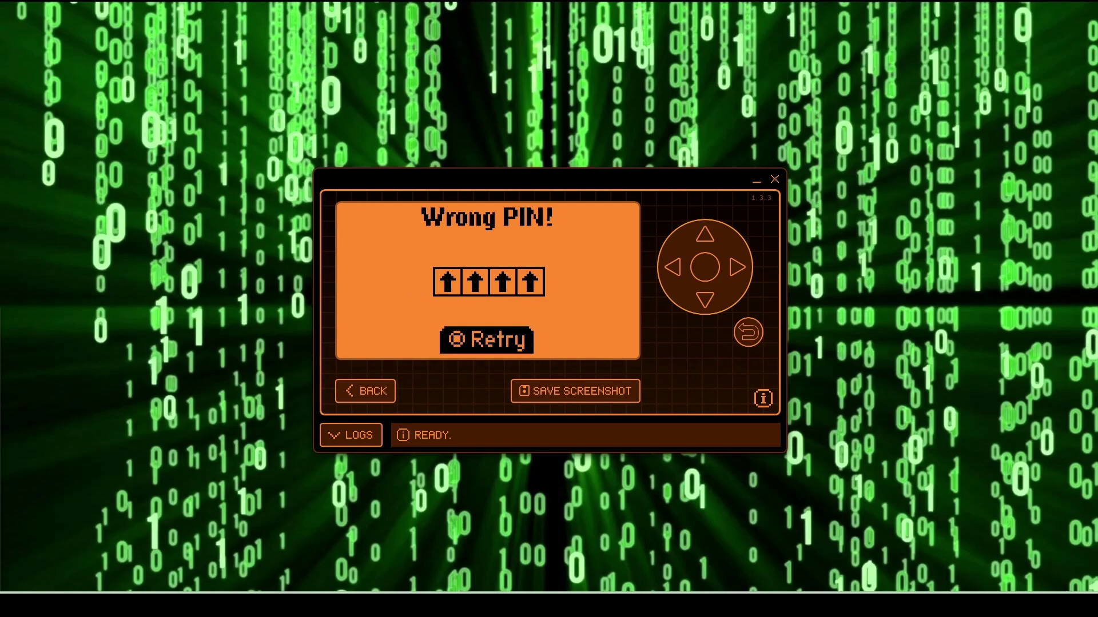
key("Return")
key("Up")
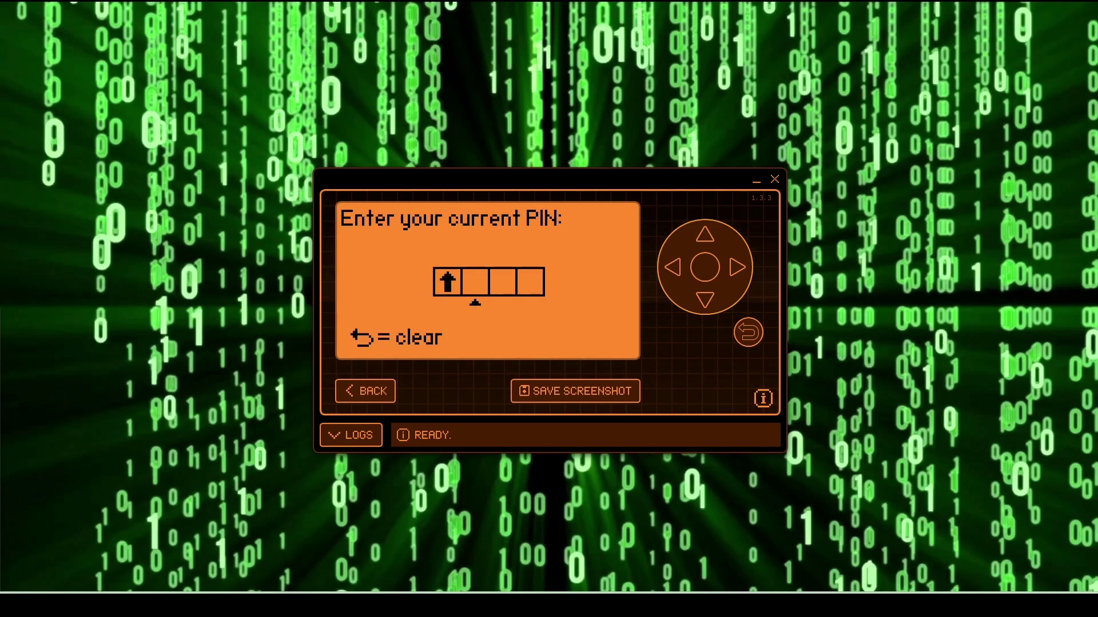
key("Right")
key("Down")
key("Left")
key("Return")
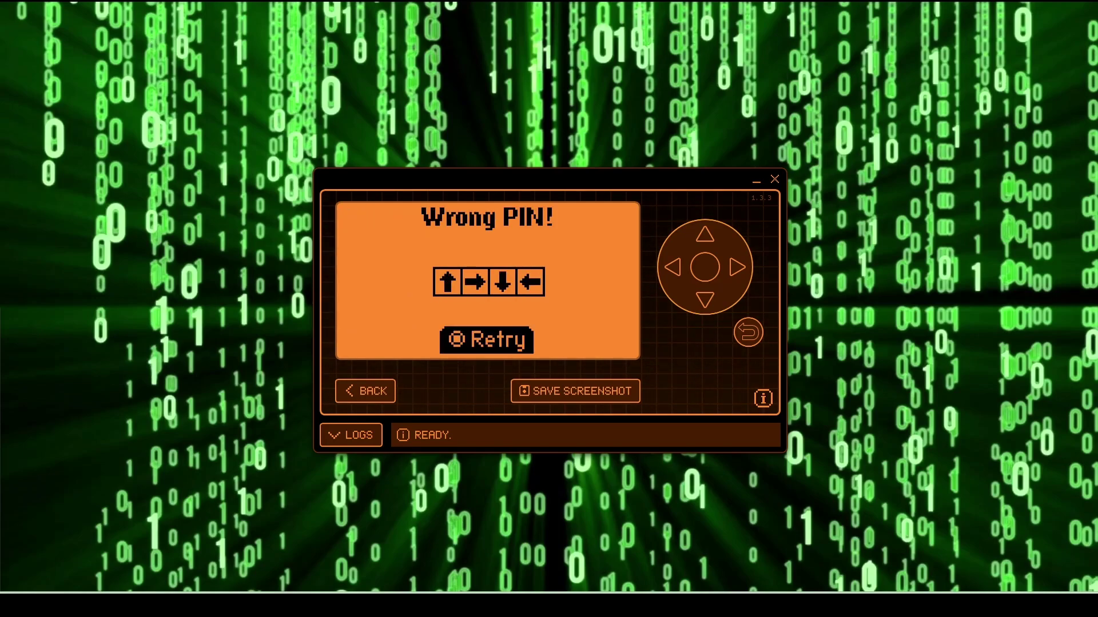
key("Return")
Step: Enter the full arrow PIN Up, Down, Left, Right, Left, Right
key("Up")
key("Up")
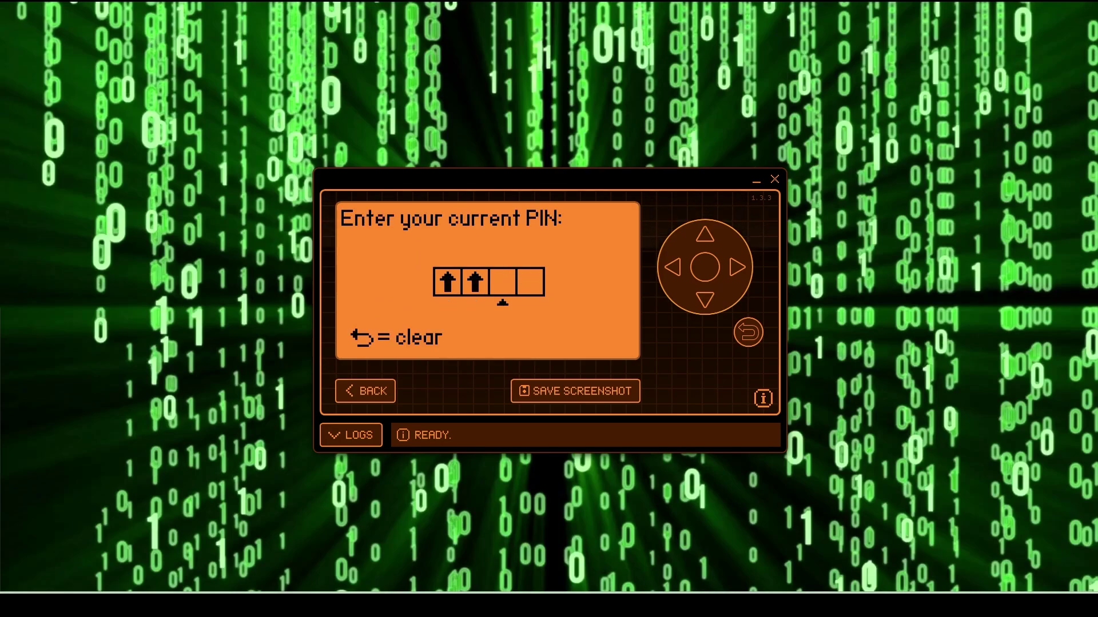
key("Down")
key("Down")
key("Left")
key("Right")
key("Left")
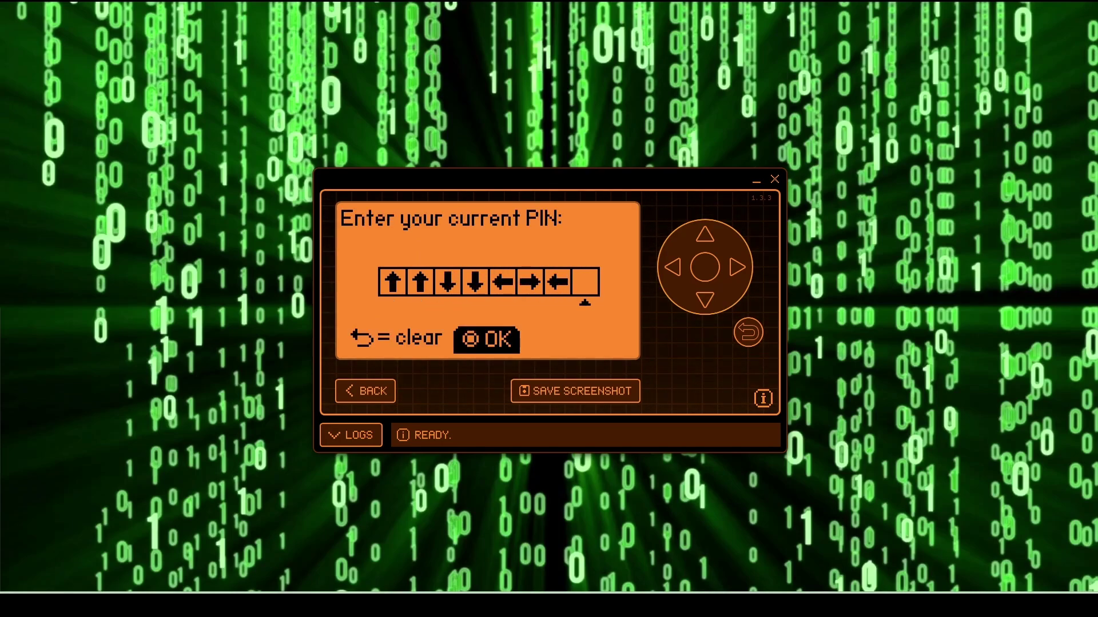
key("Right")
key("Return")
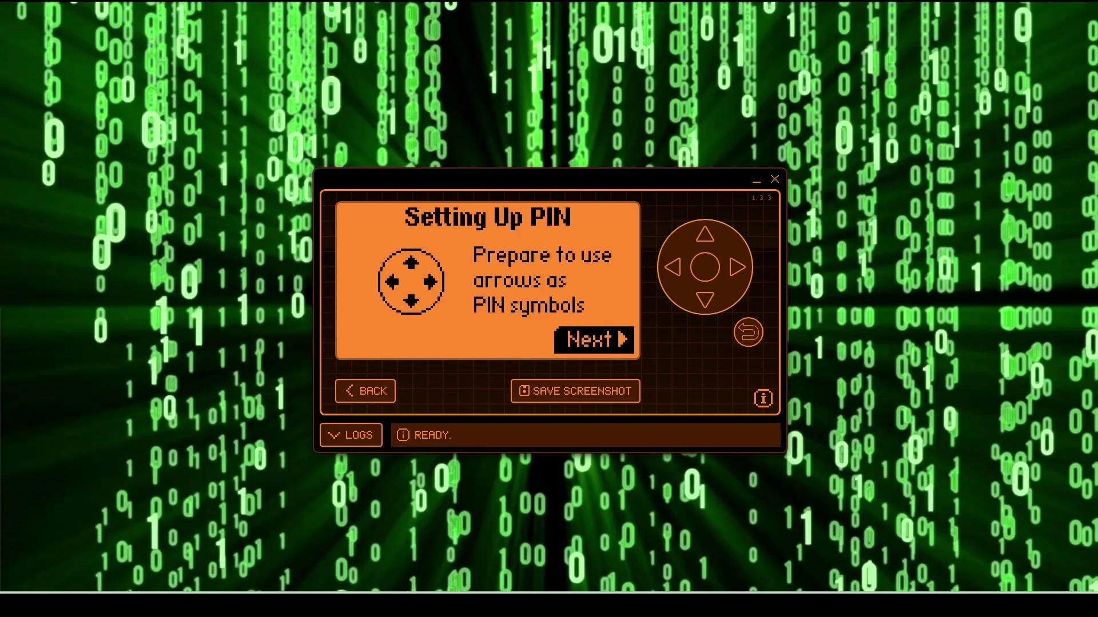
Step: Back out of PIN Code Settings and show Internal Flash and SD Card in the file manager
left_click(740, 333)
left_click(740, 334)
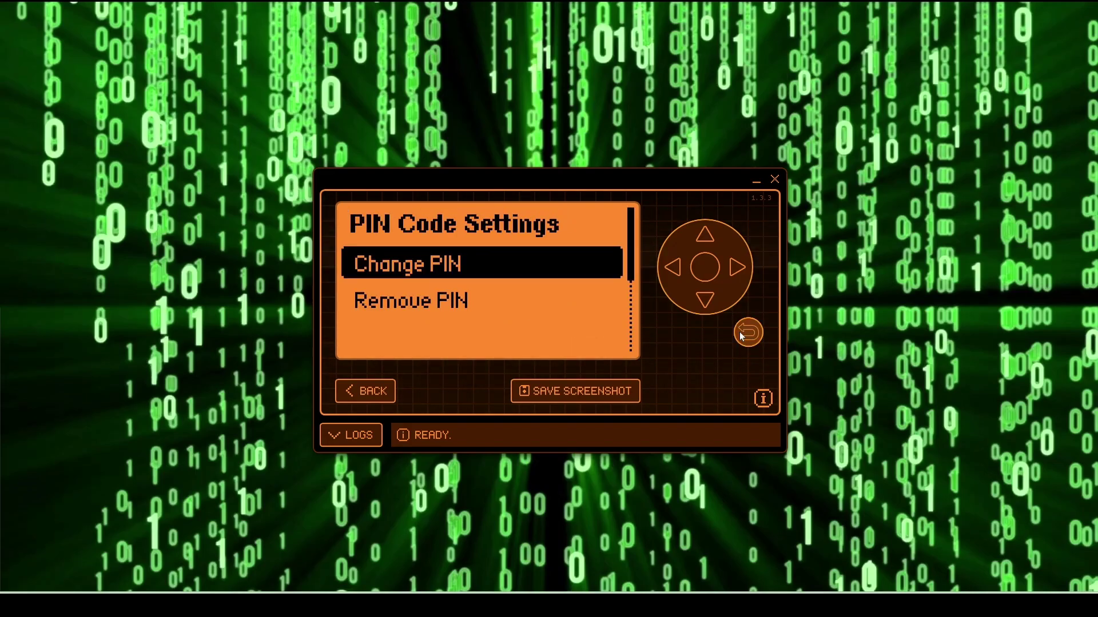
left_click(741, 333)
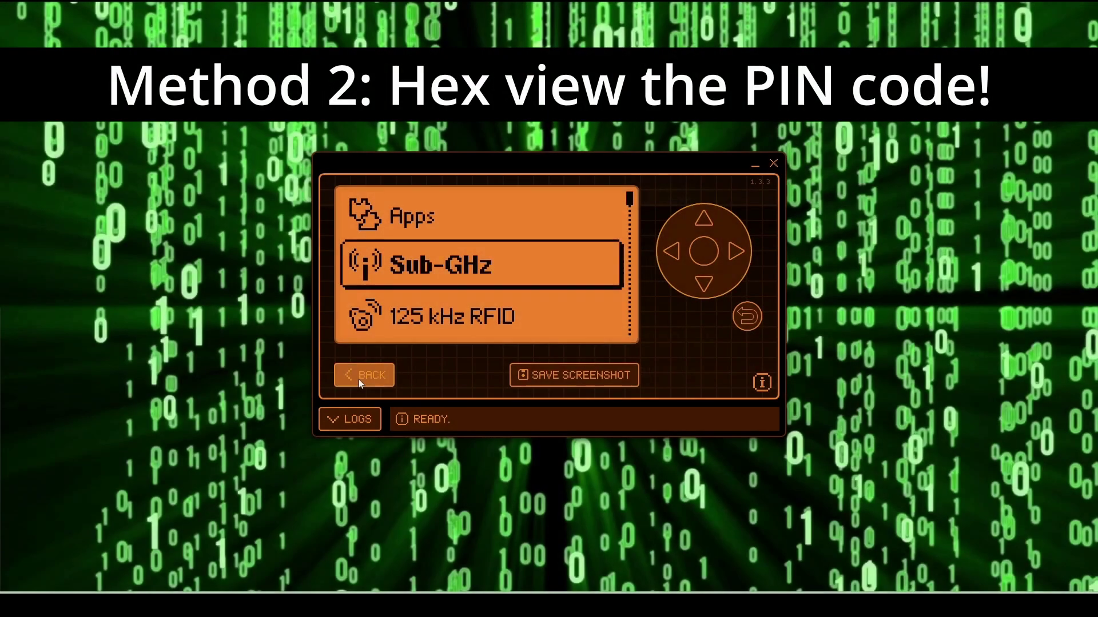
left_click(359, 379)
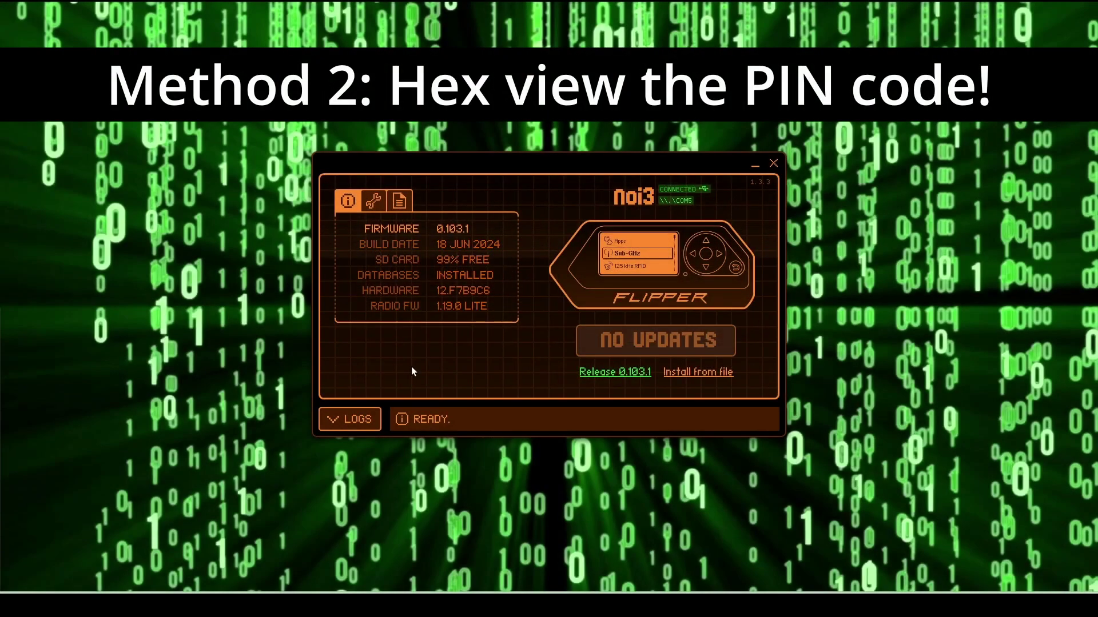
left_click(406, 201)
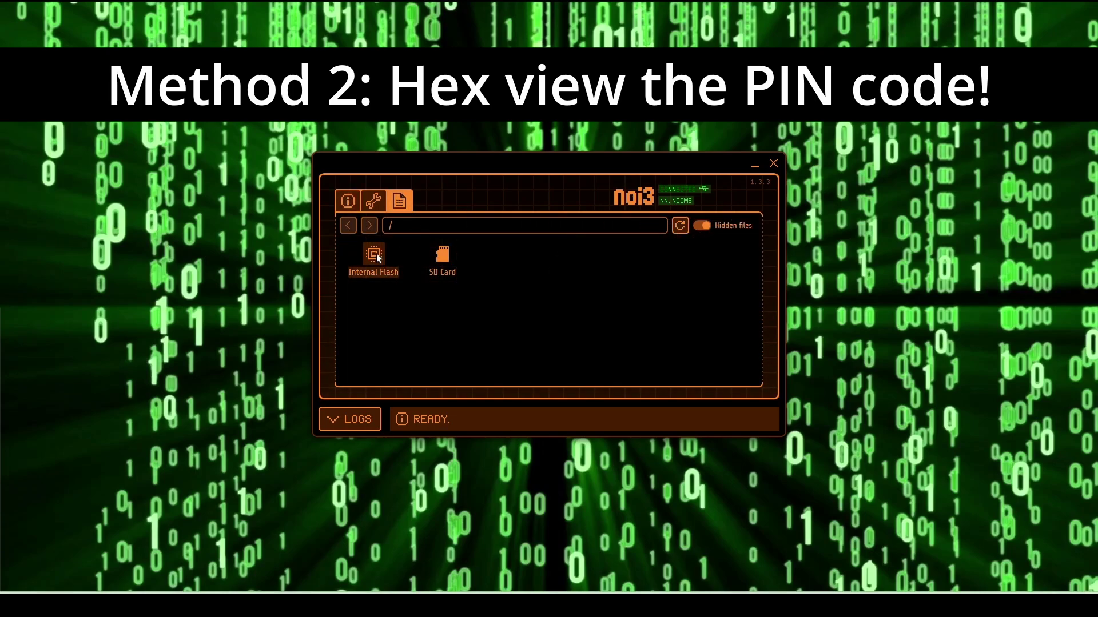
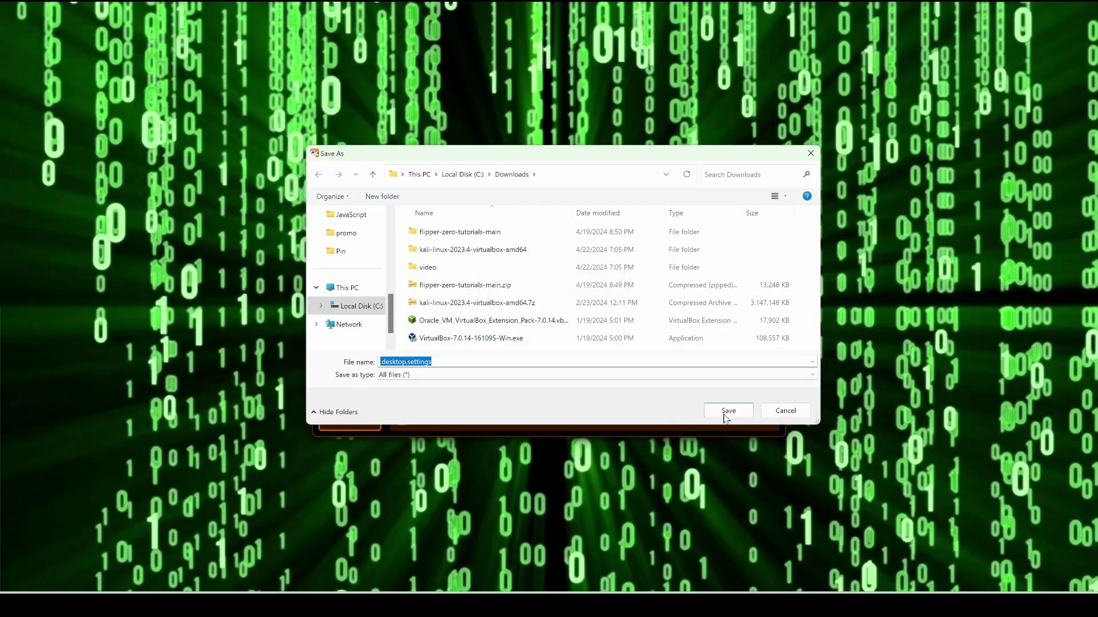
Step: Confirm saving .desktop.settings into the Downloads folder from the Save As dialog
left_click(729, 411)
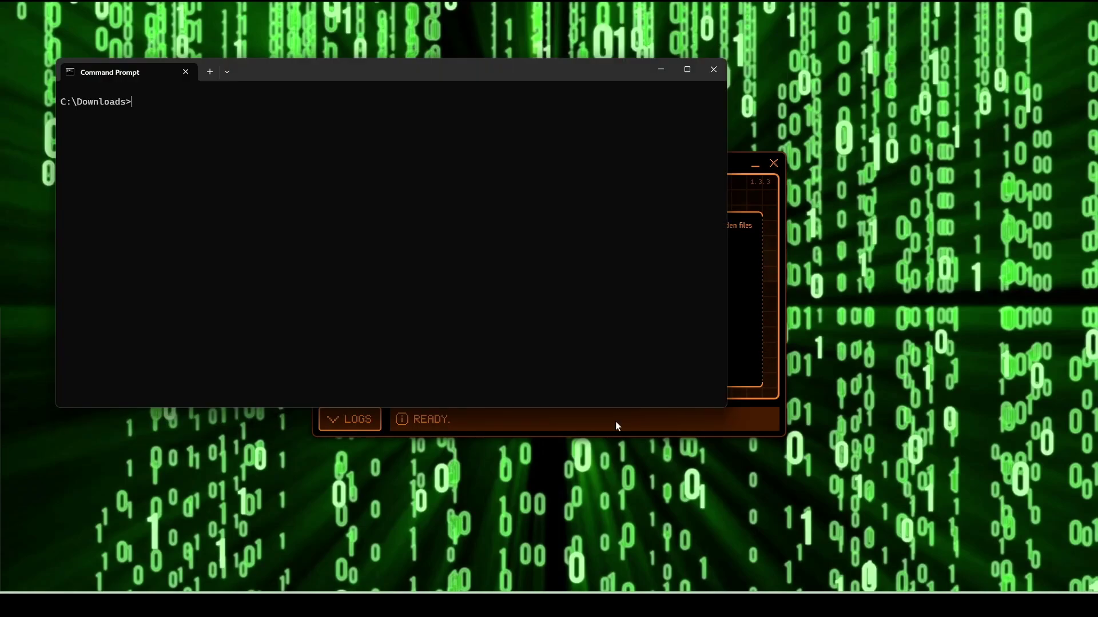
Step: Create a new spaces.txt file with copy con, ending it with Ctrl+Z
type("copy con spaces.txt")
key("Return")
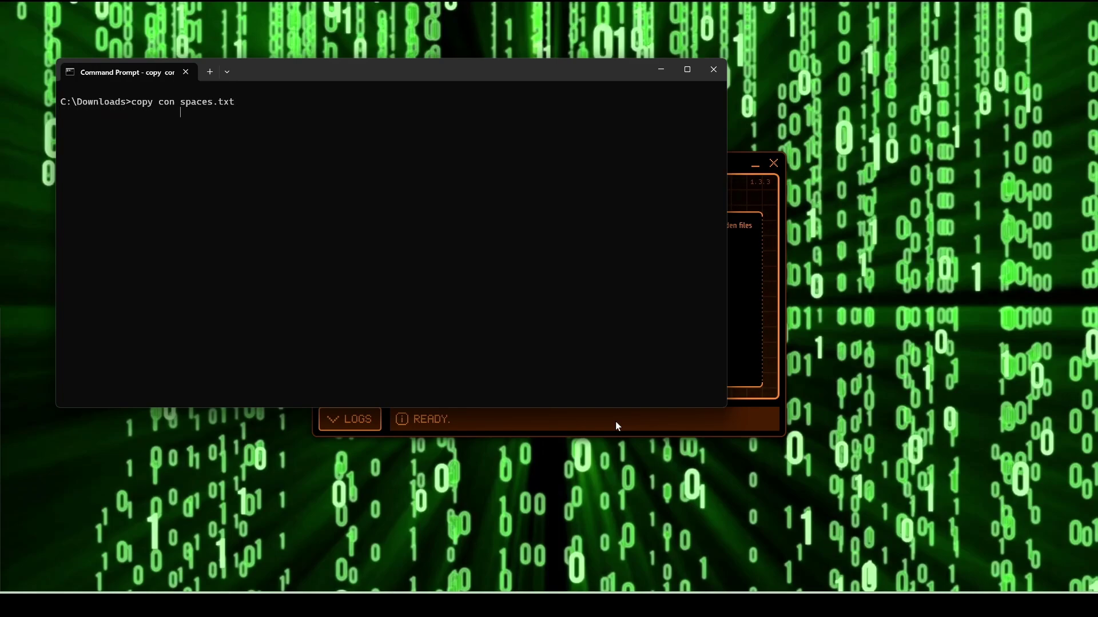
key("ctrl+z")
key("Return")
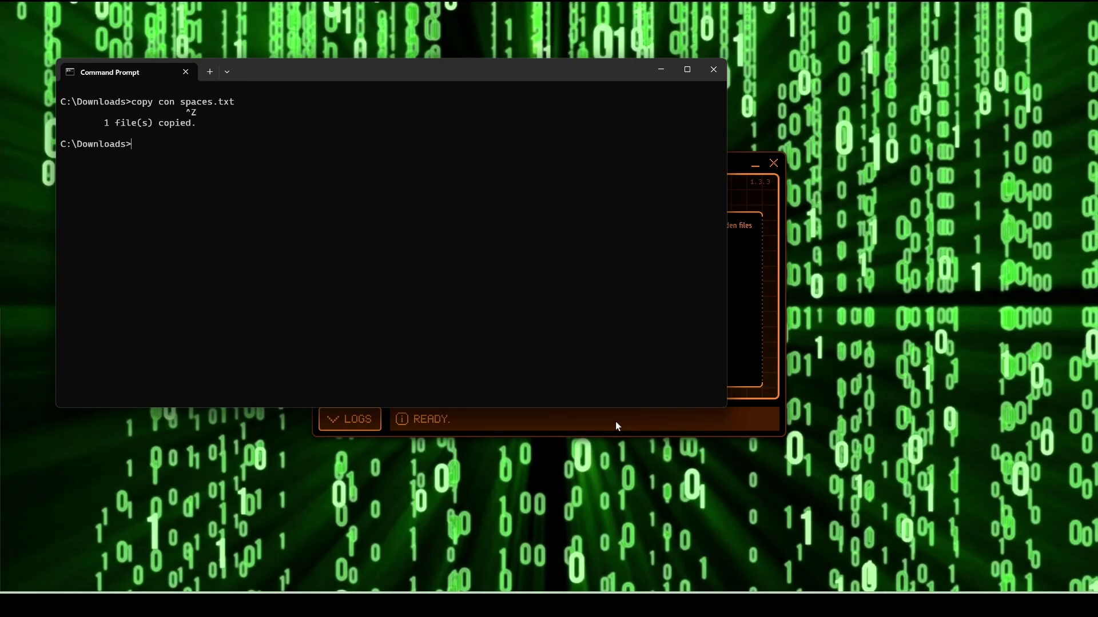
Step: Run fc /b comparing .desktop.settings against spaces.txt byte by byte
type("fc /b")
type(" .des")
key("Tab")
type("spaces.")
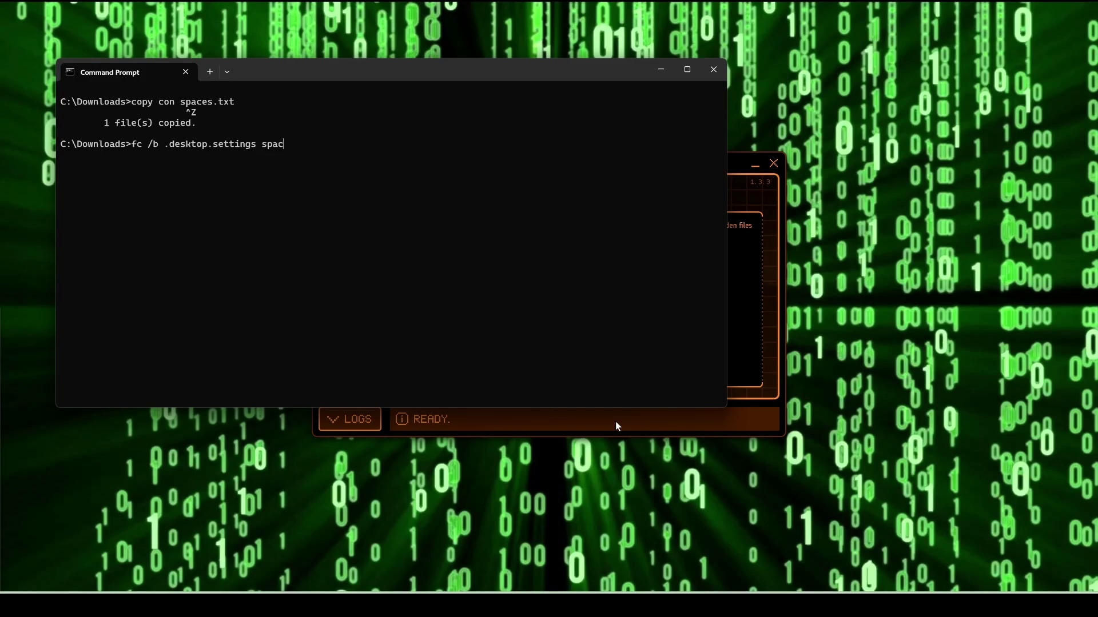
type("txt")
key("Return")
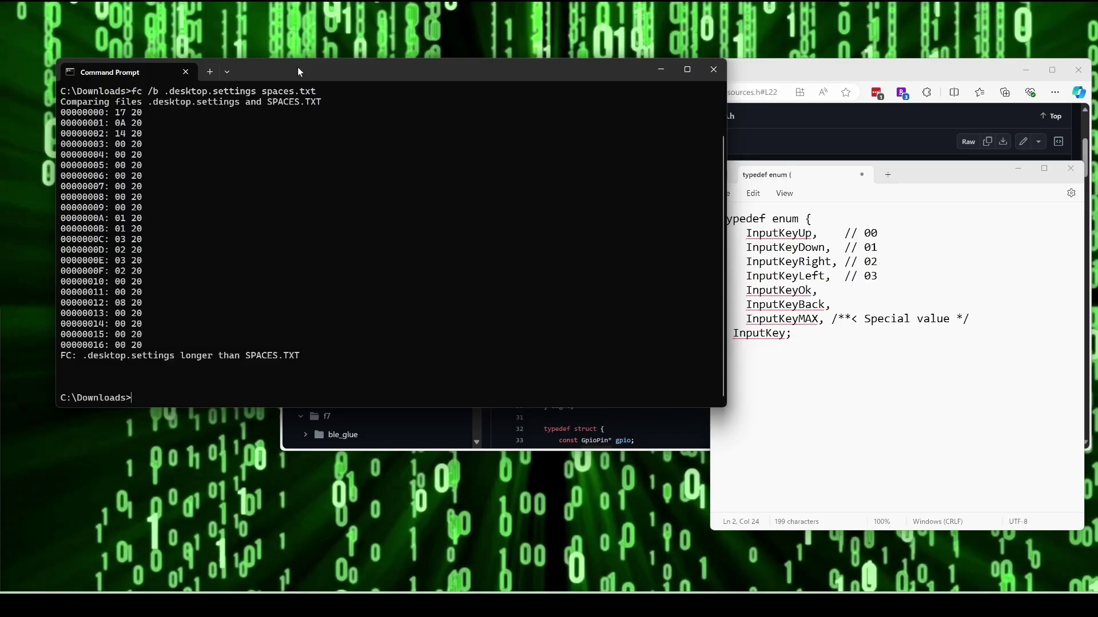
Step: Open a new Ubuntu shell tab and list the home folder files with ls
left_click(226, 72)
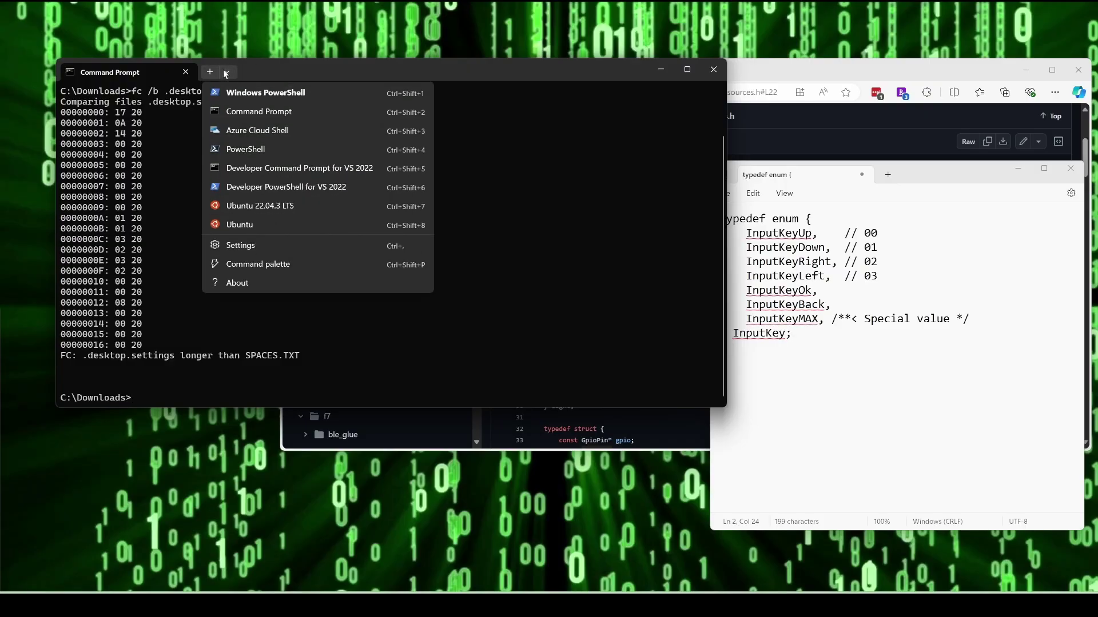
left_click(272, 228)
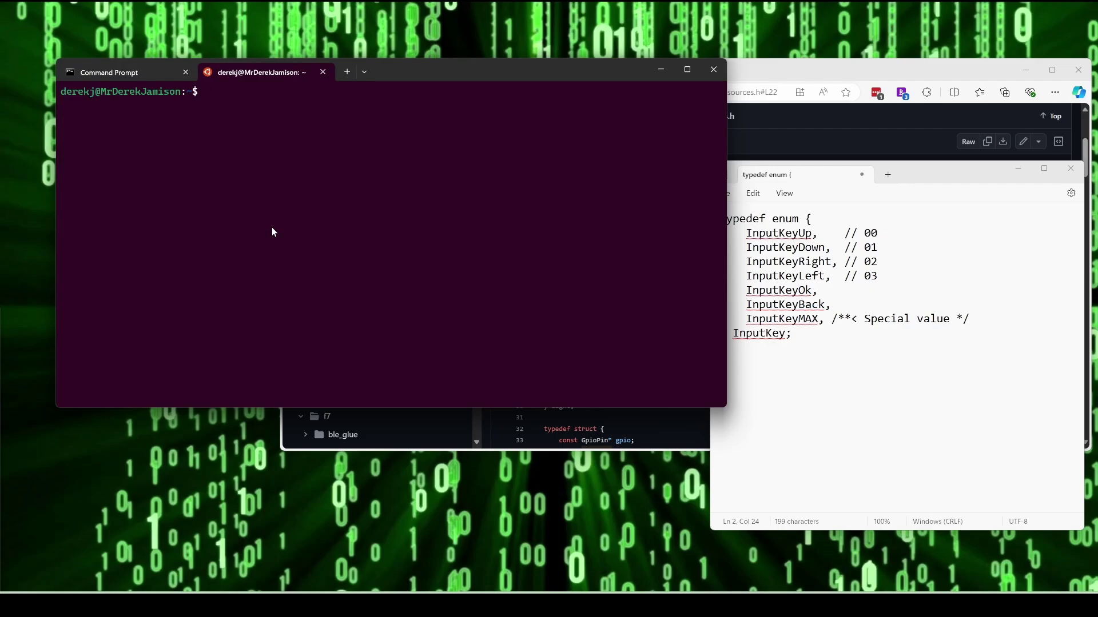
type("ls")
key("Return")
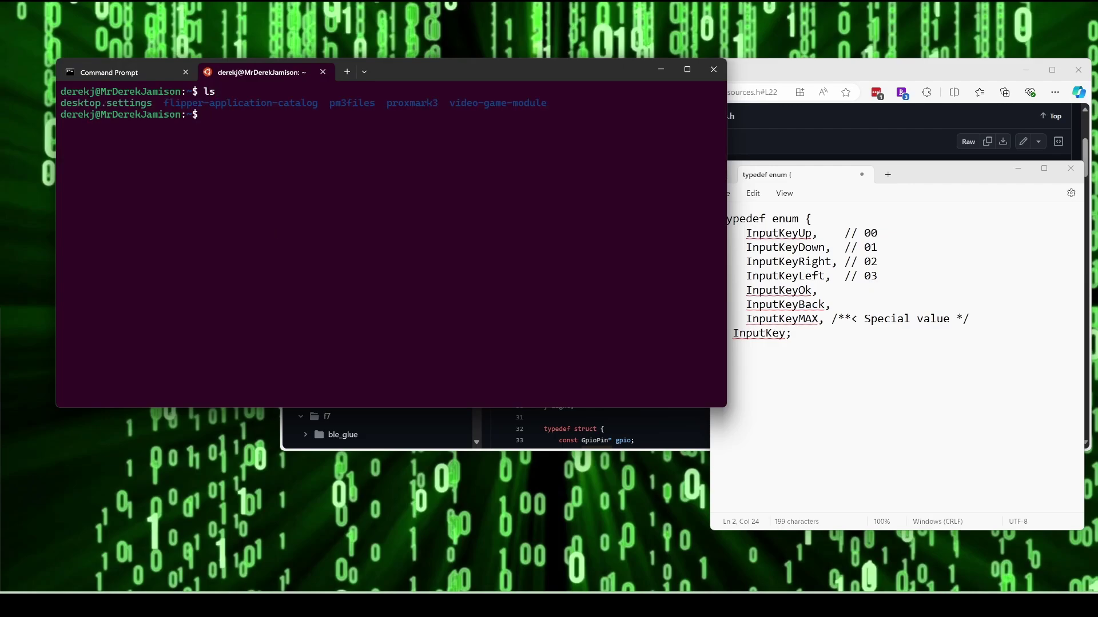
Step: Run cat desktop.settings | xxd -c 8 -g 1 -s 8 -l 13 to dump the PIN bytes
type("cat de")
key("Tab")
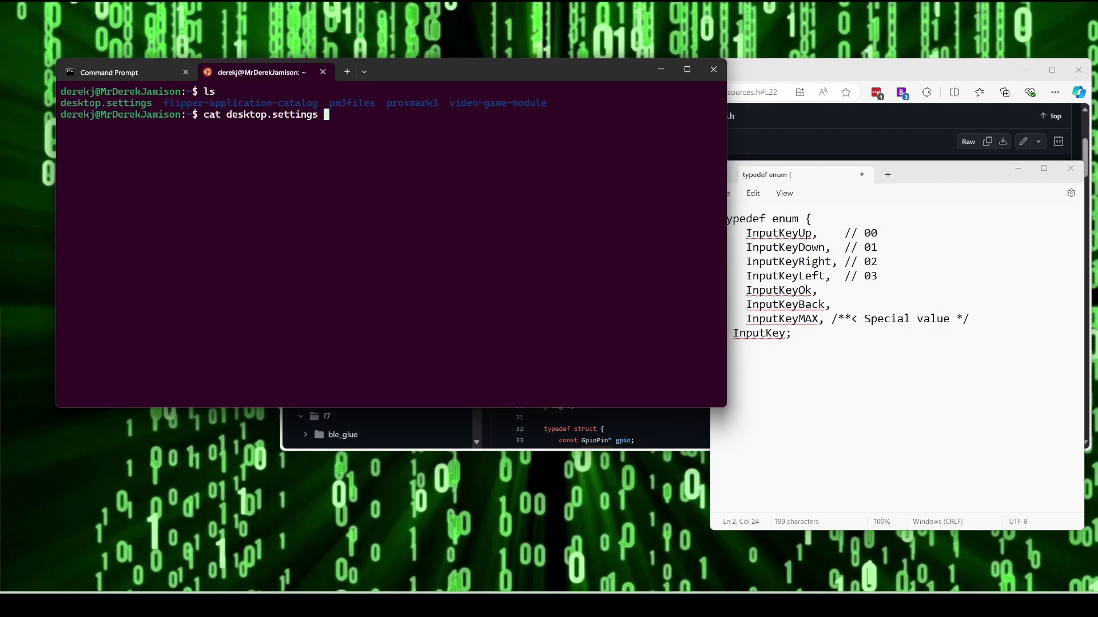
type("| xxd -c 8 -g 1 -s 8 -l 13")
key("Return")
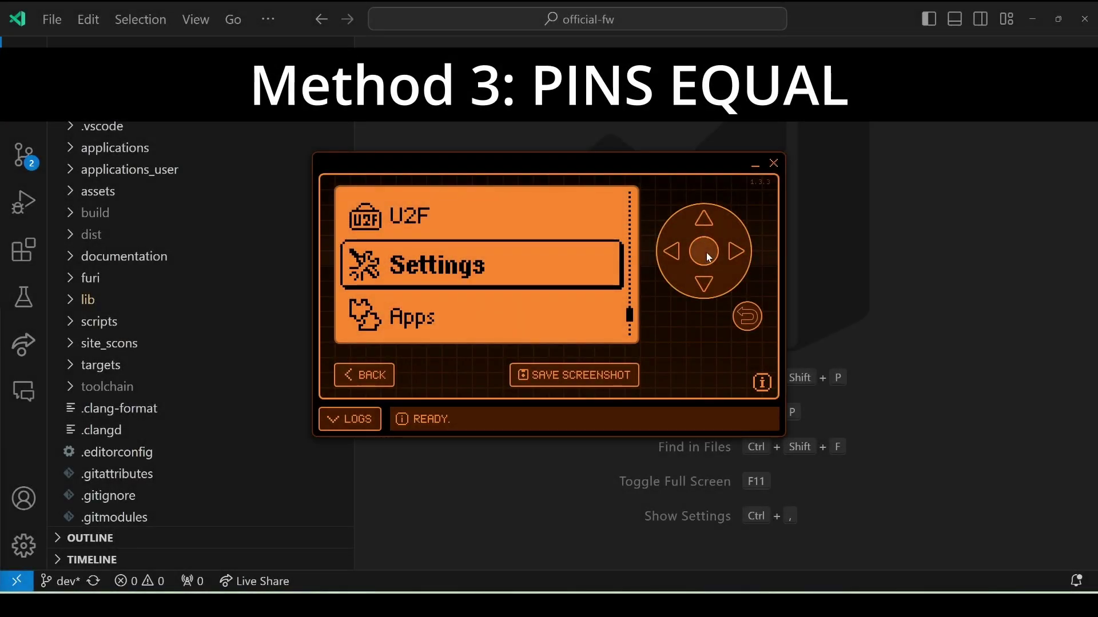
Step: Page through the Flipper's Settings > About screens to FW Version Info 0.103.1
left_click(705, 253)
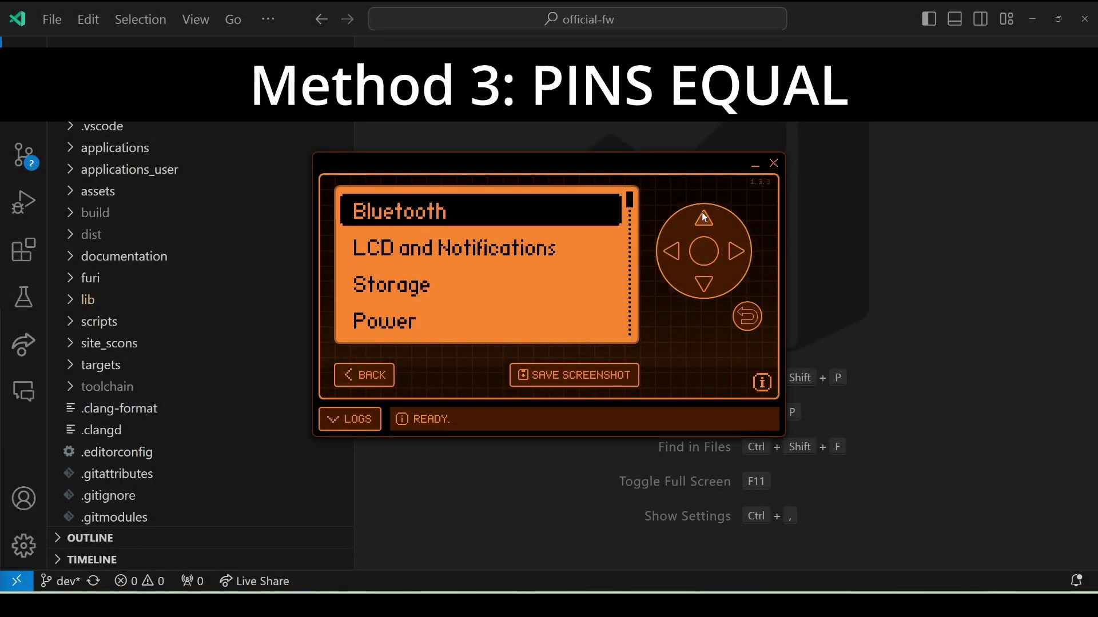
key("Up")
left_click(705, 252)
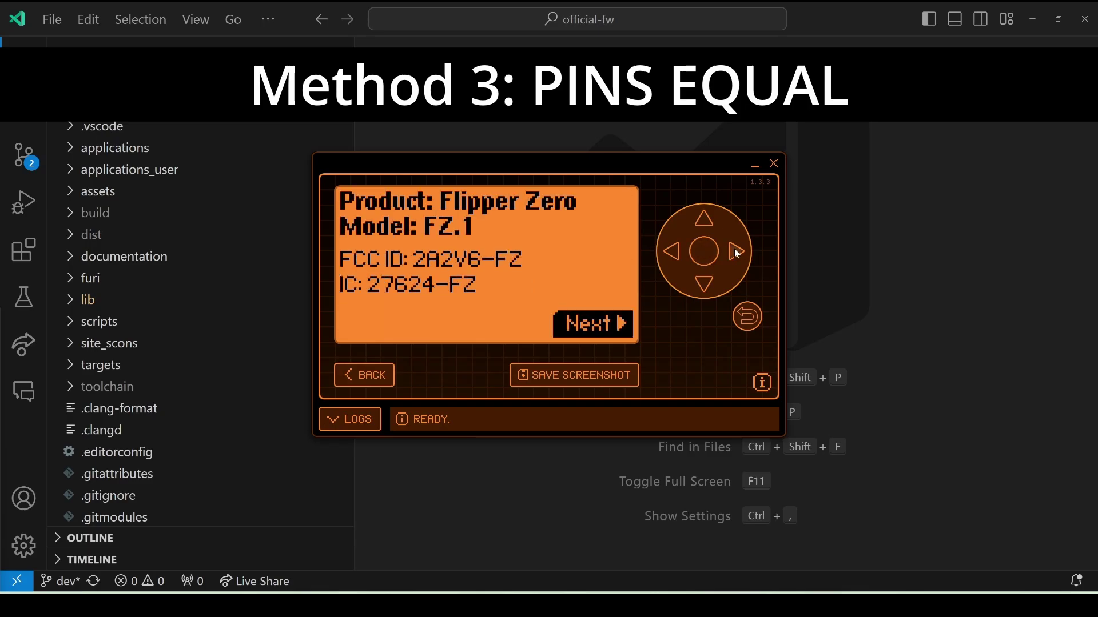
left_click(737, 253)
left_click(737, 253)
left_click(737, 253)
left_click(737, 252)
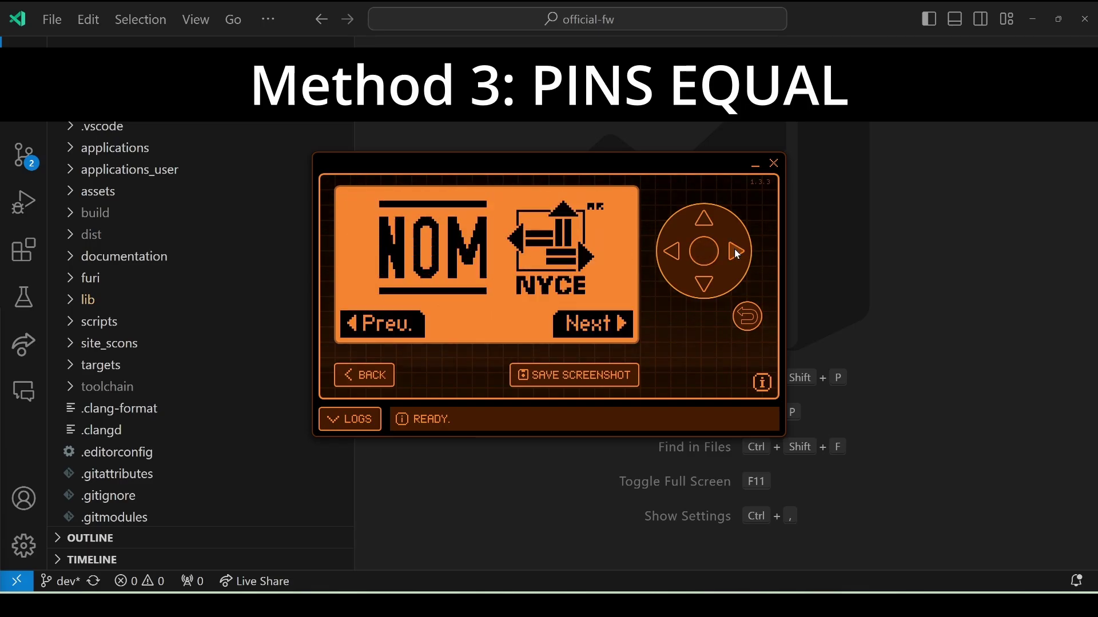
left_click(737, 253)
left_click(737, 253)
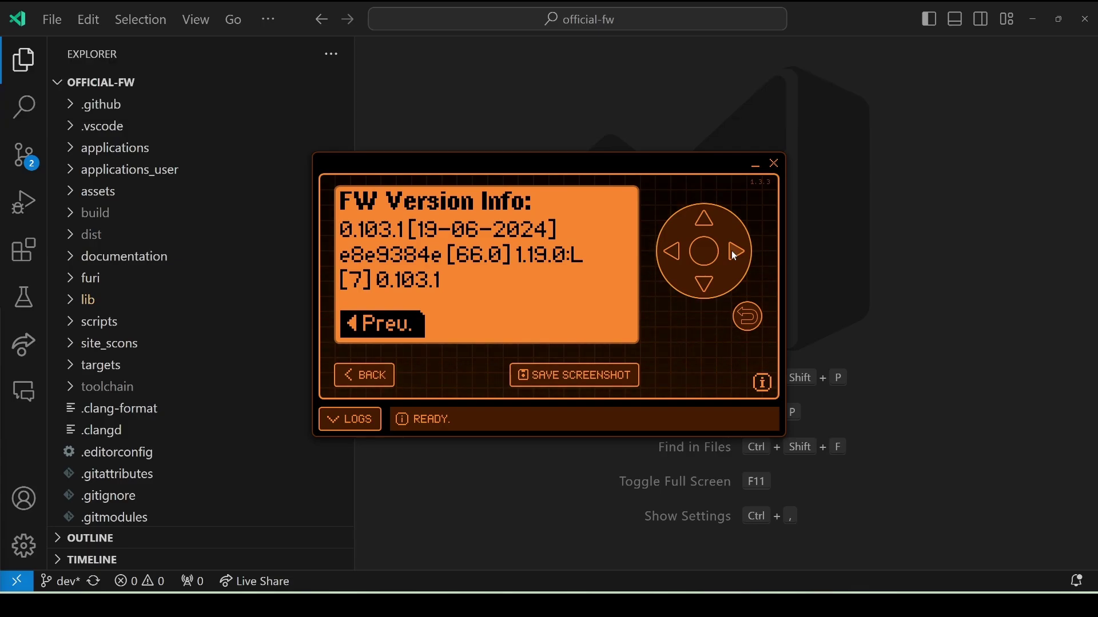
Step: Check out the 0.103.1 tag from the status bar branch picker
left_click(60, 582)
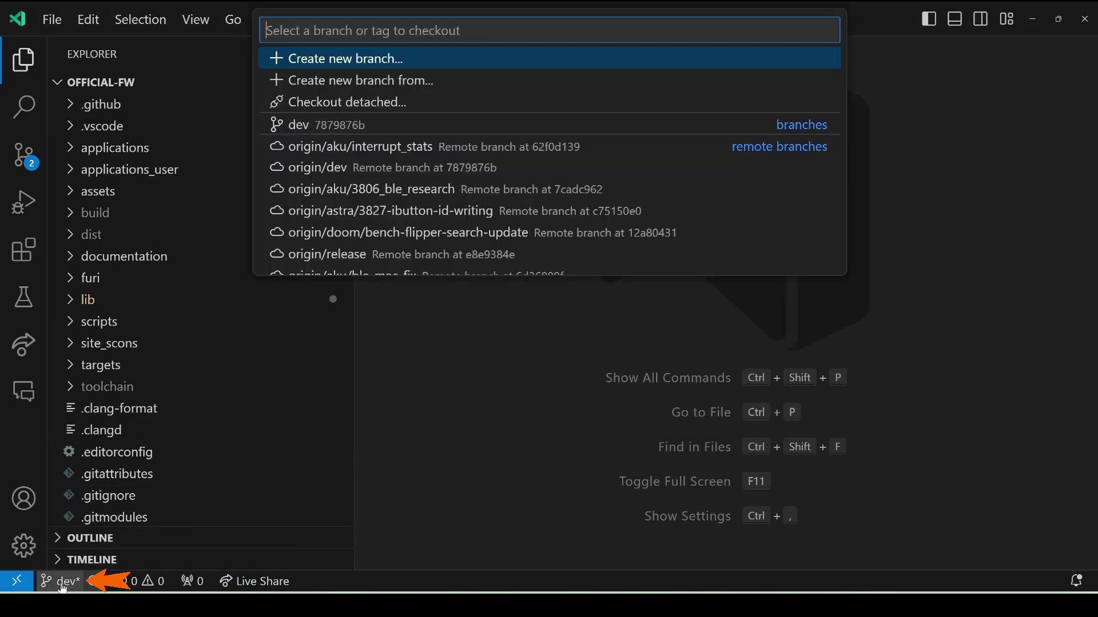
scroll(363, 194, "down", 10)
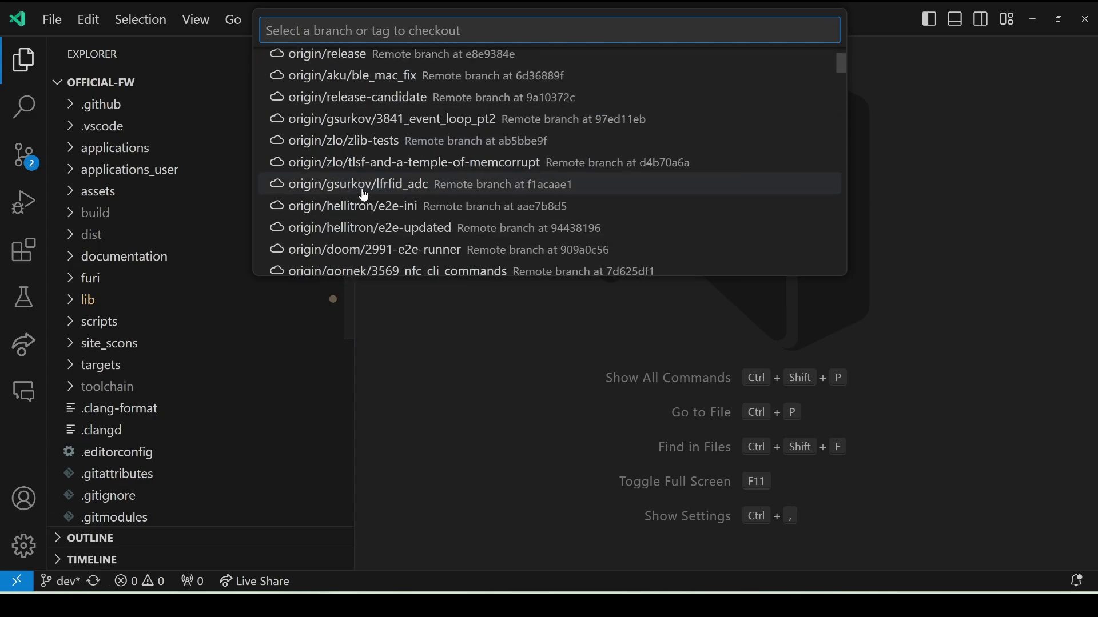
scroll(363, 195, "up", 1)
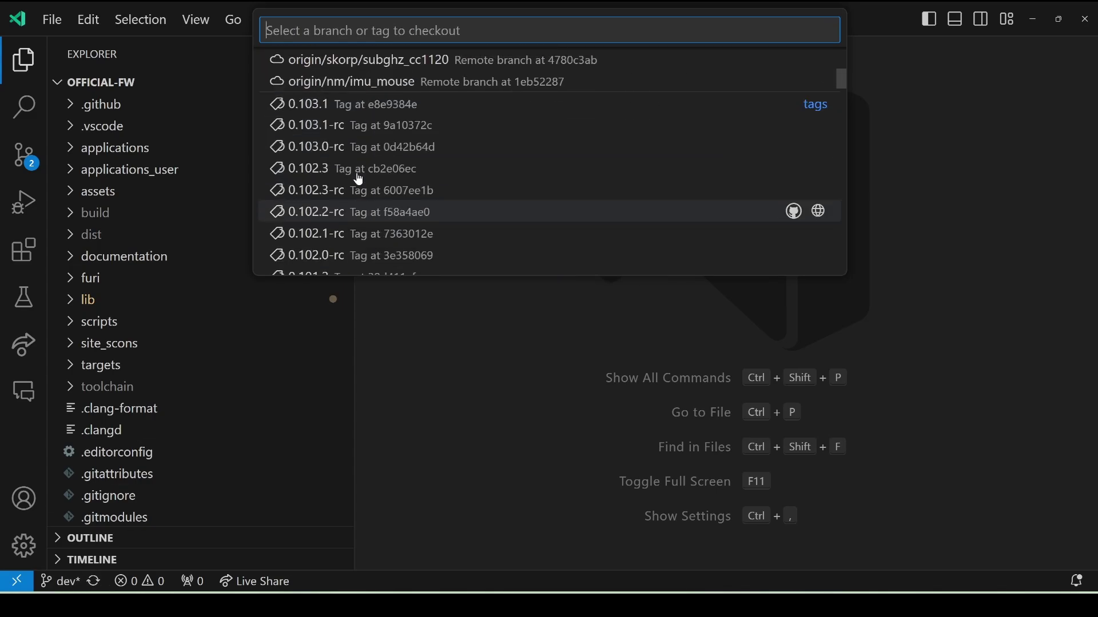
left_click(323, 107)
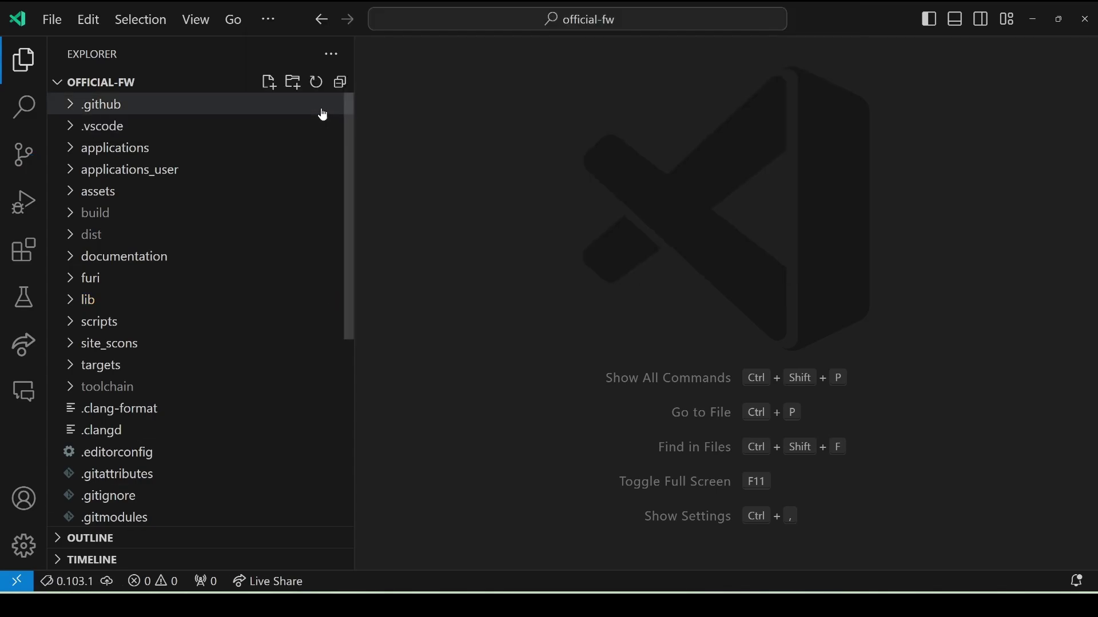
Step: Open applications/settings/desktop_settings/scenes/desktop_settings_scene_pin_auth.c in the editor
left_click(69, 151)
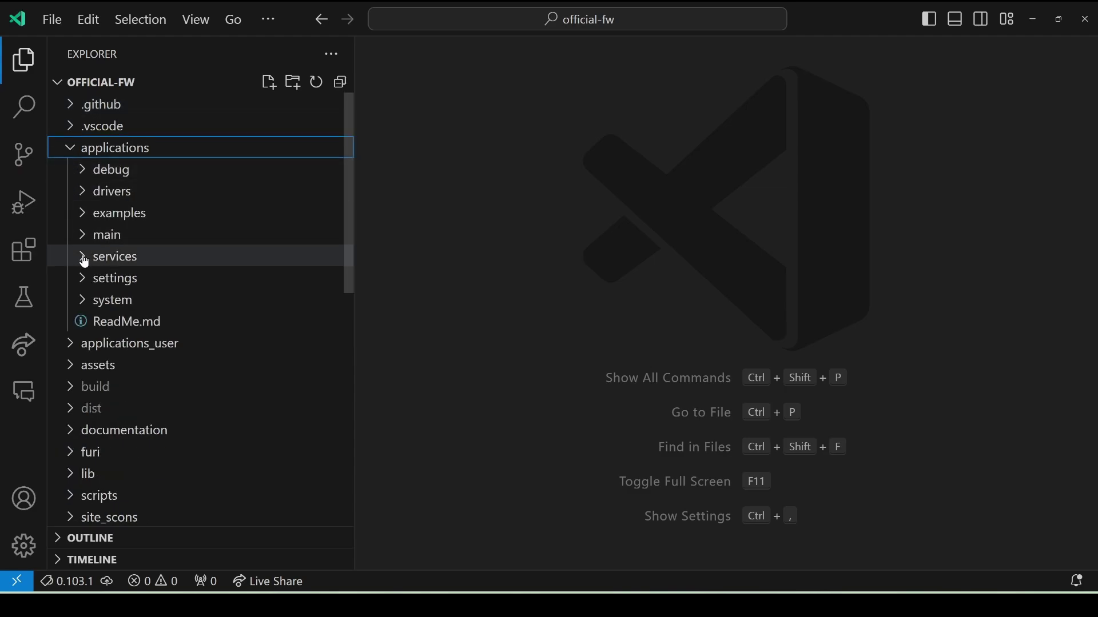
left_click(83, 280)
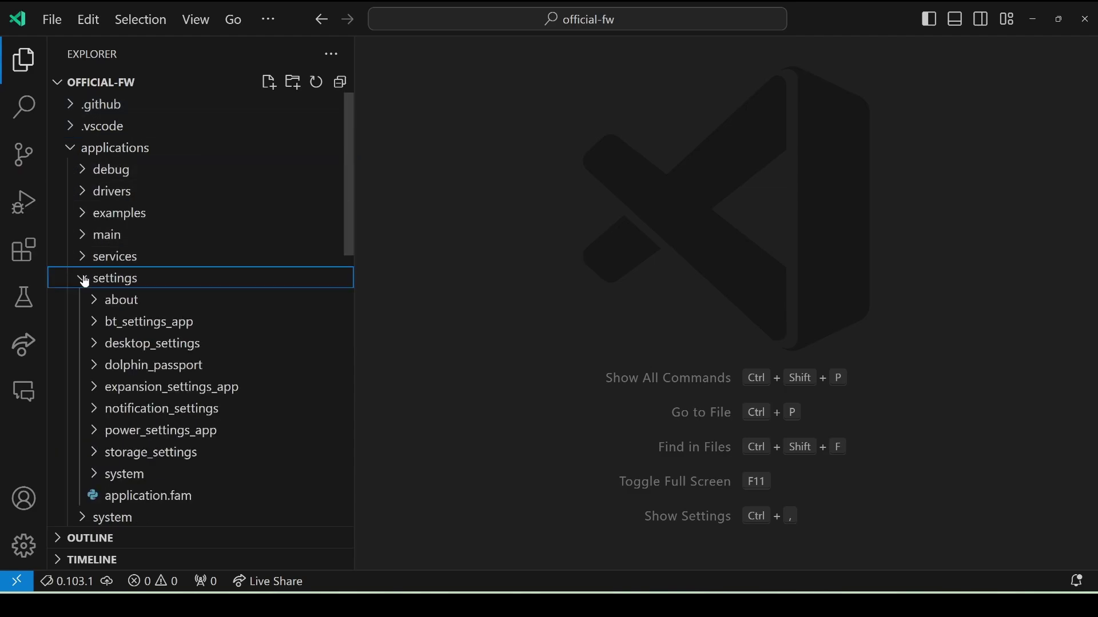
left_click(96, 347)
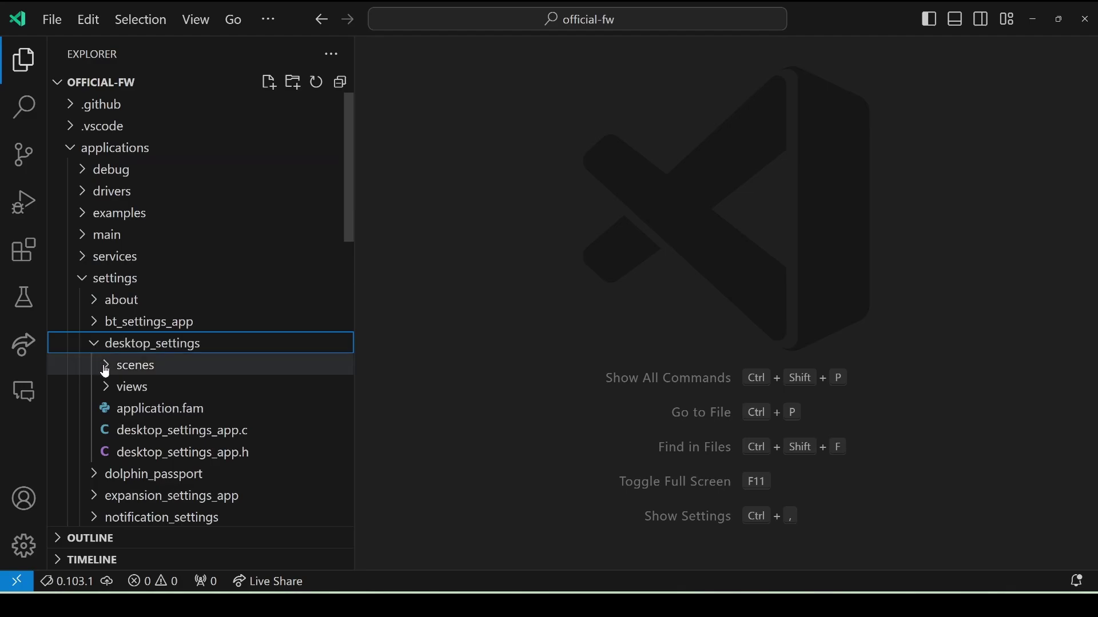
left_click(103, 367)
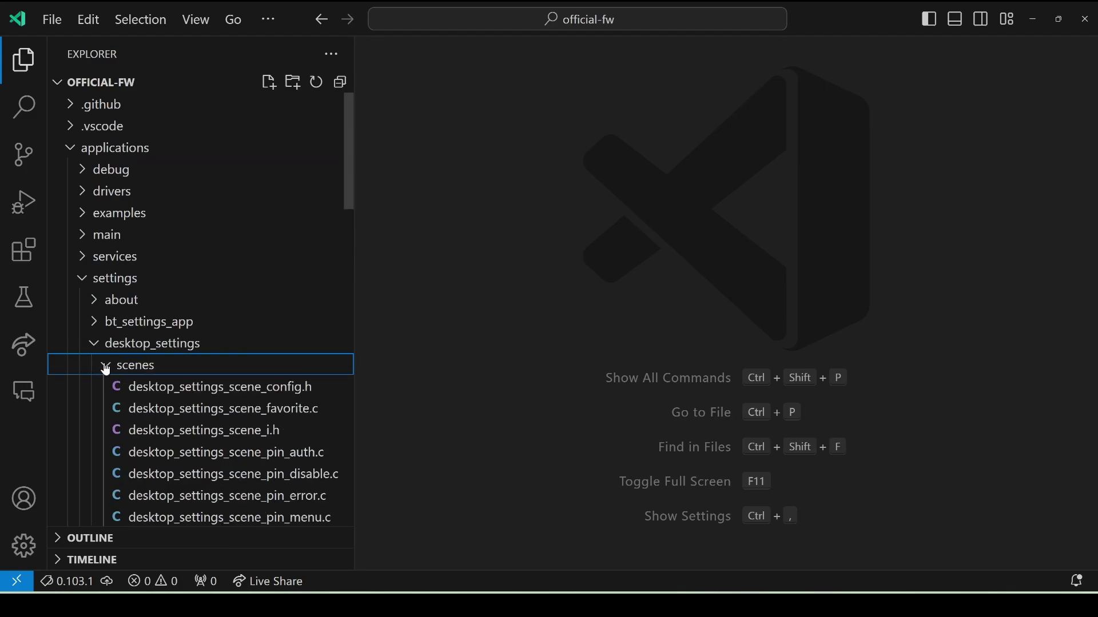
left_click(245, 455)
Step: Change SCENE_EVENT_PINS_DIFFERENT to SCENE_EVENT_PINS_EQUAL in line 24's else branch
scroll(612, 131, "down", 2)
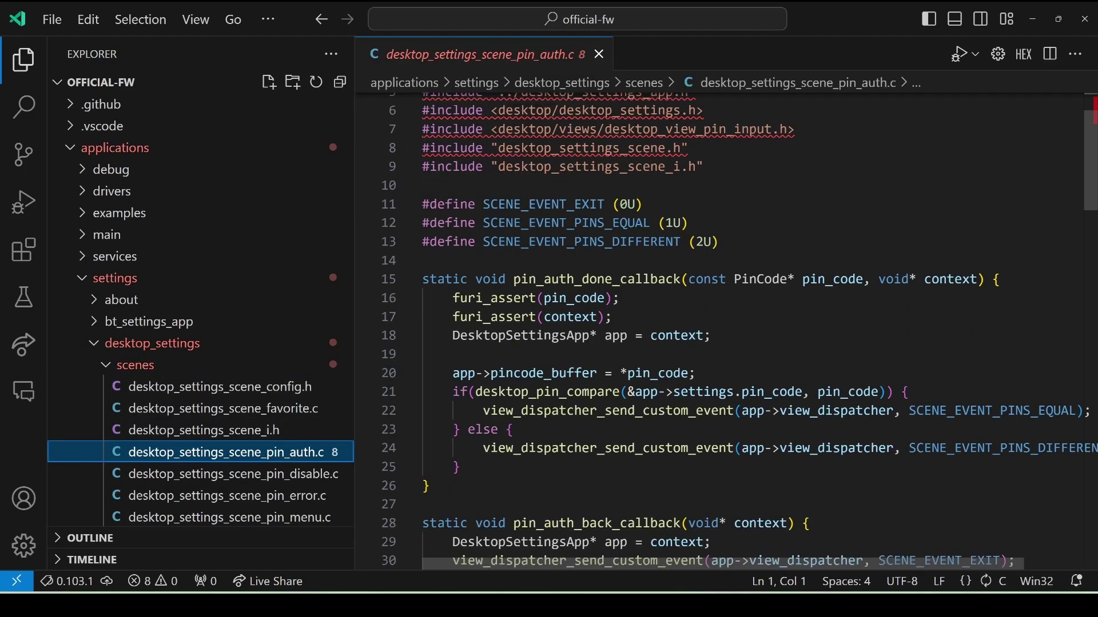
scroll(759, 340, "right", 1)
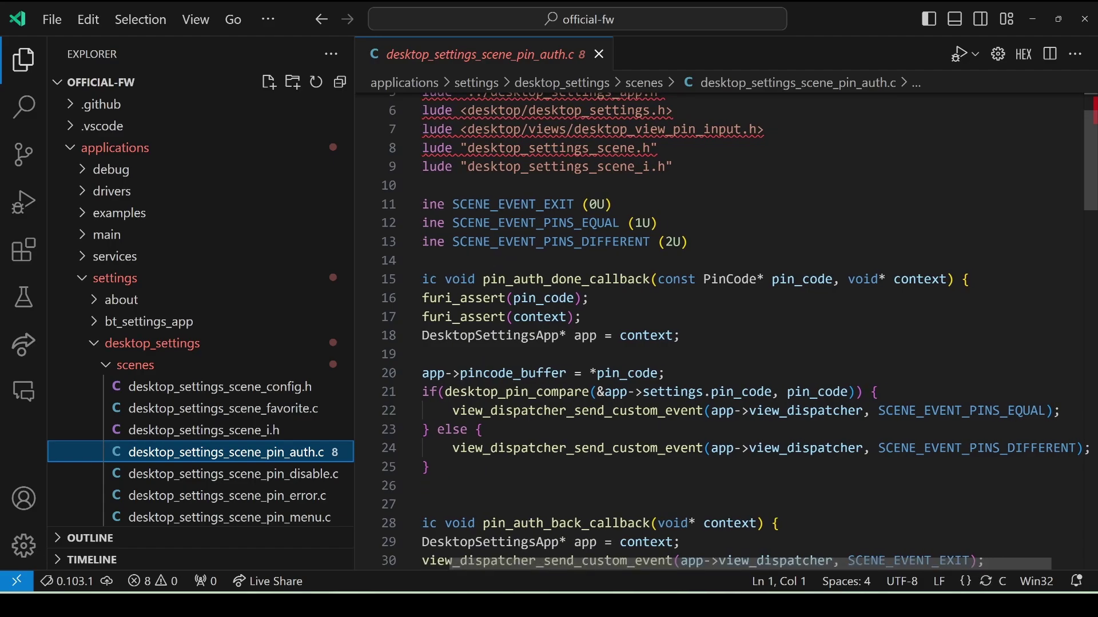
left_click(1009, 449)
key("ctrl+shift+Right")
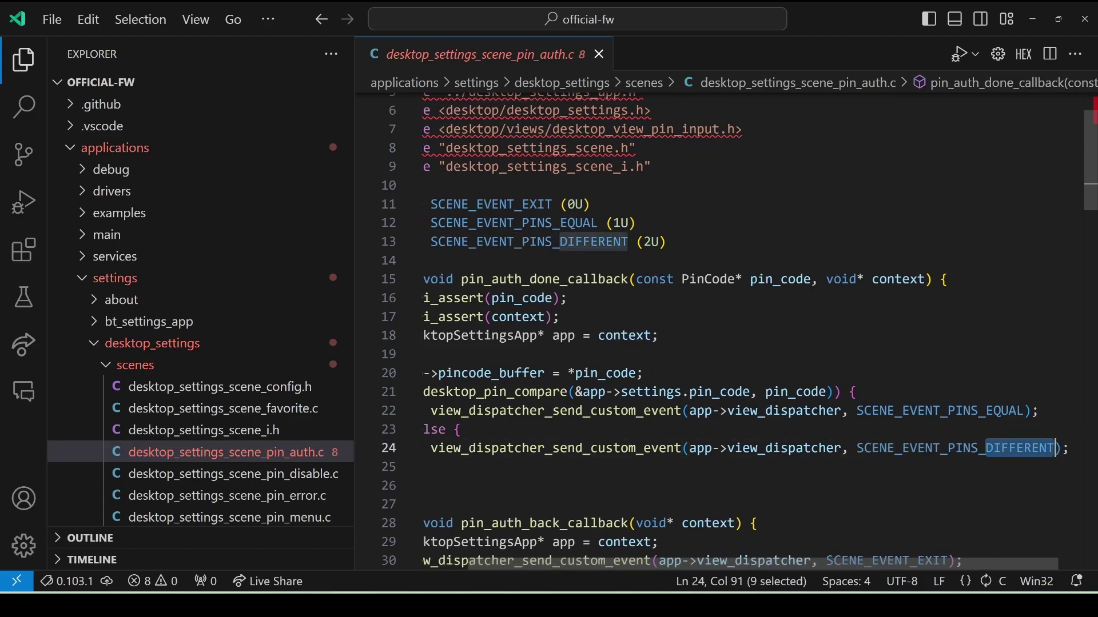
type("EQUAL")
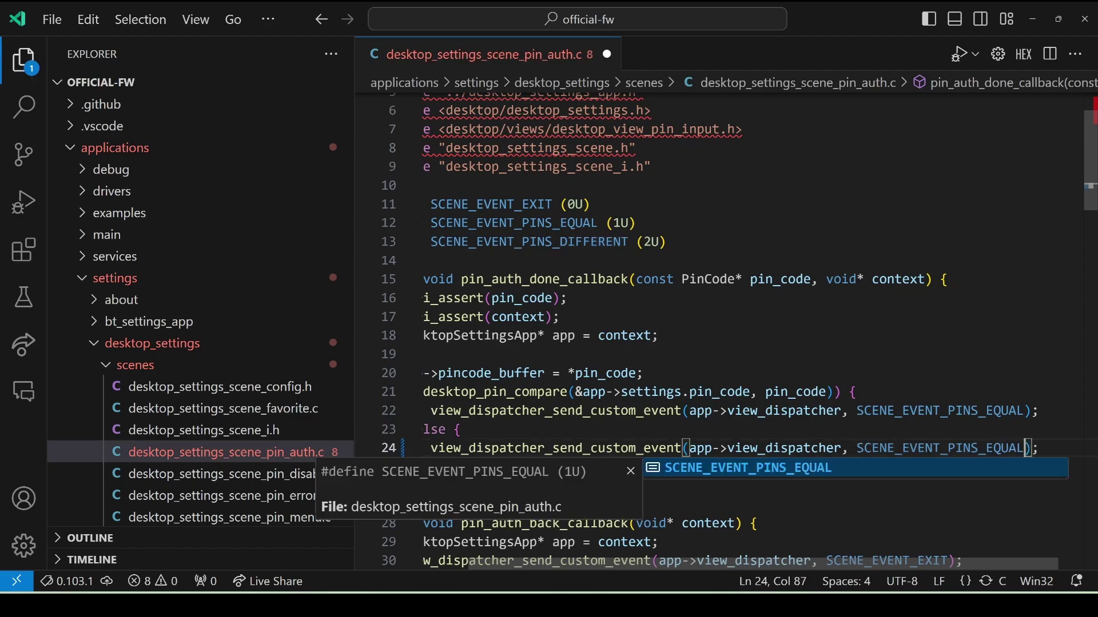
key("Escape")
Step: Save desktop_settings_scene_pin_auth.c and scroll through the rest of the file
key("Home")
key("Home")
key("ctrl+s")
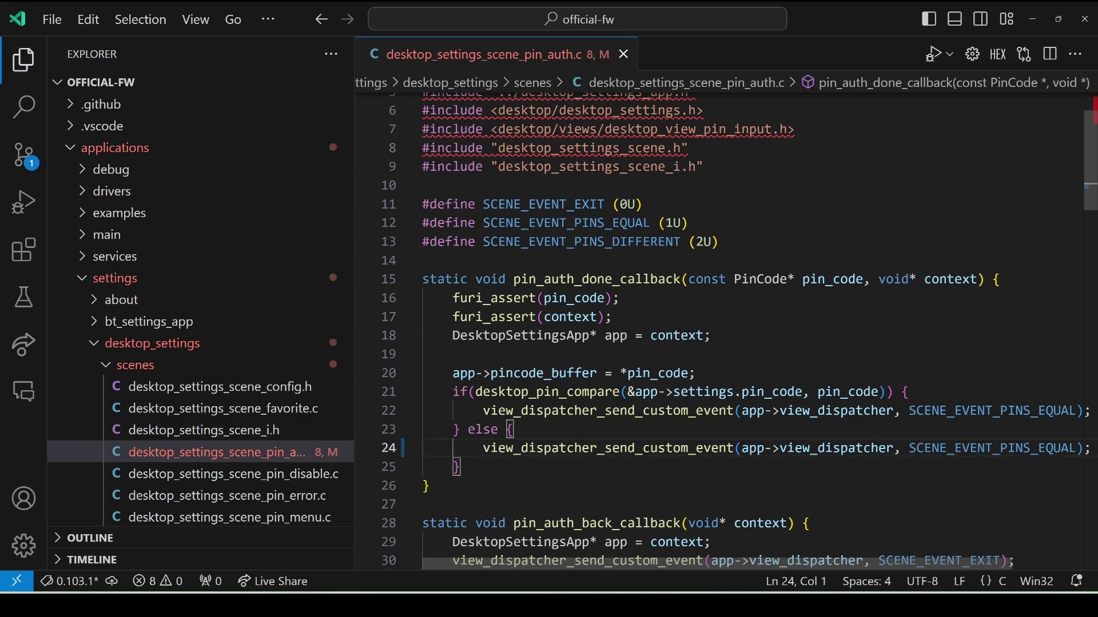
mouse_move(1027, 441)
scroll(300, 395, "down", 3)
scroll(300, 395, "down", 4)
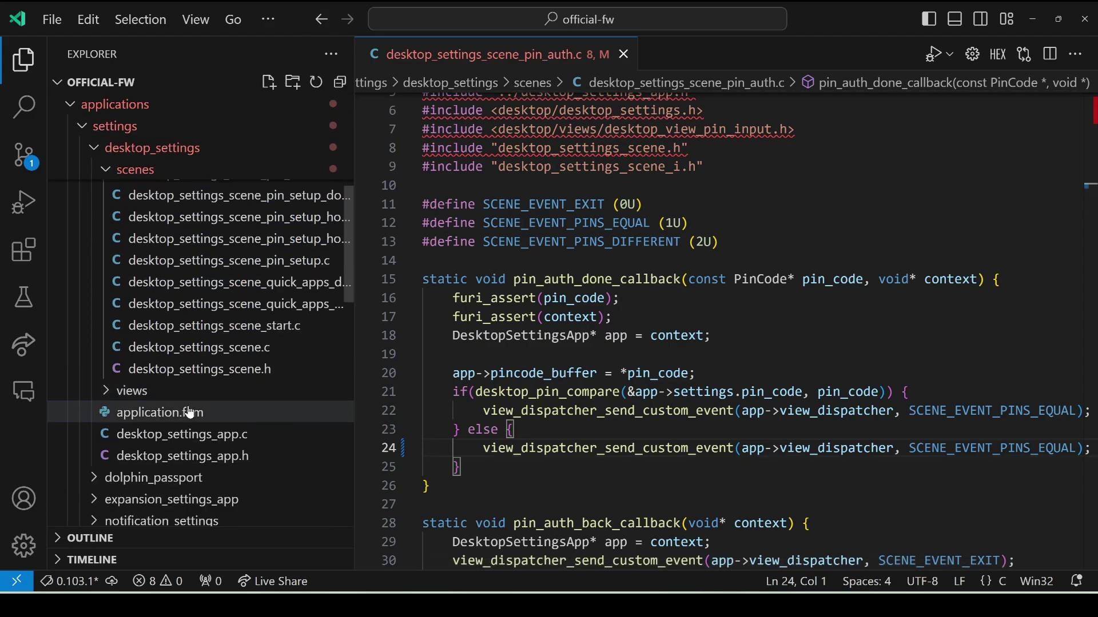
Step: Open the desktop settings application.fam and inspect its SETTINGS app type
left_click(175, 414)
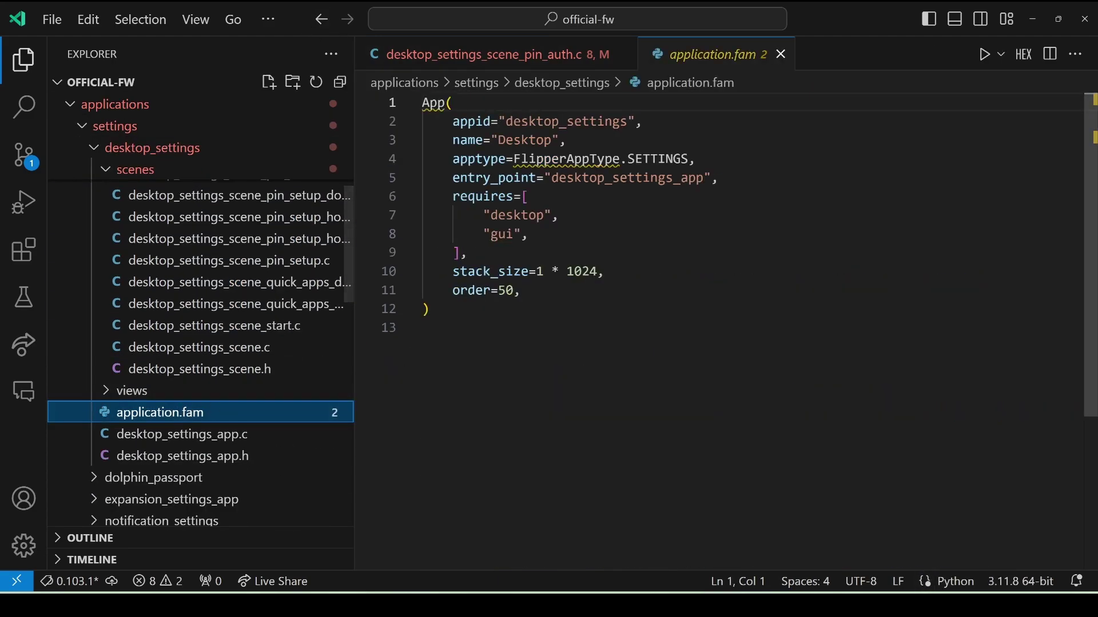
double_click(651, 160)
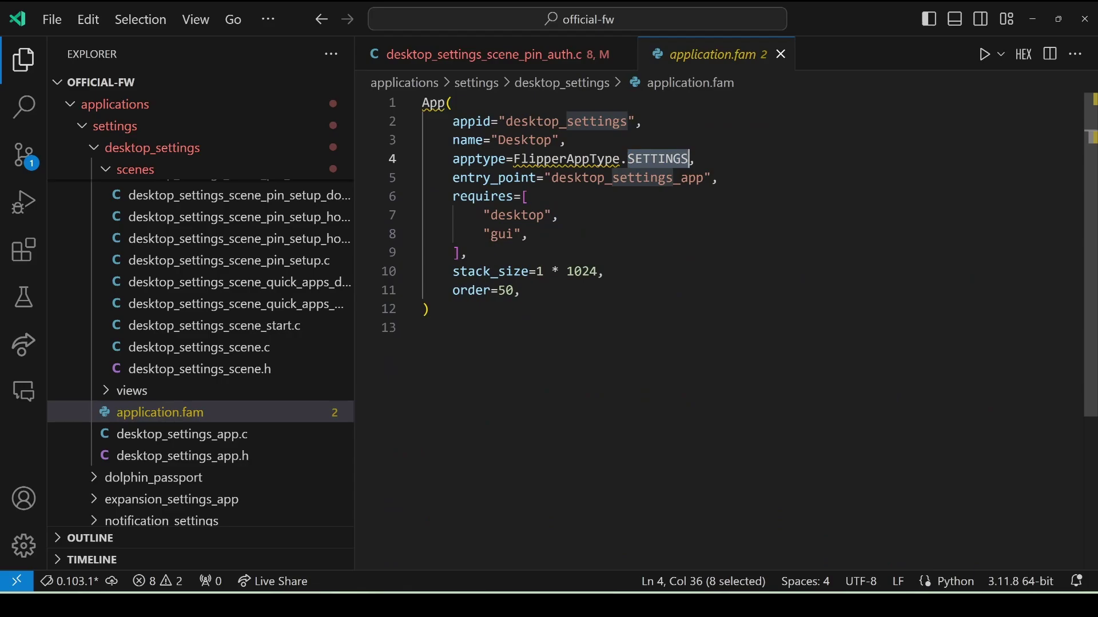
left_click(696, 159)
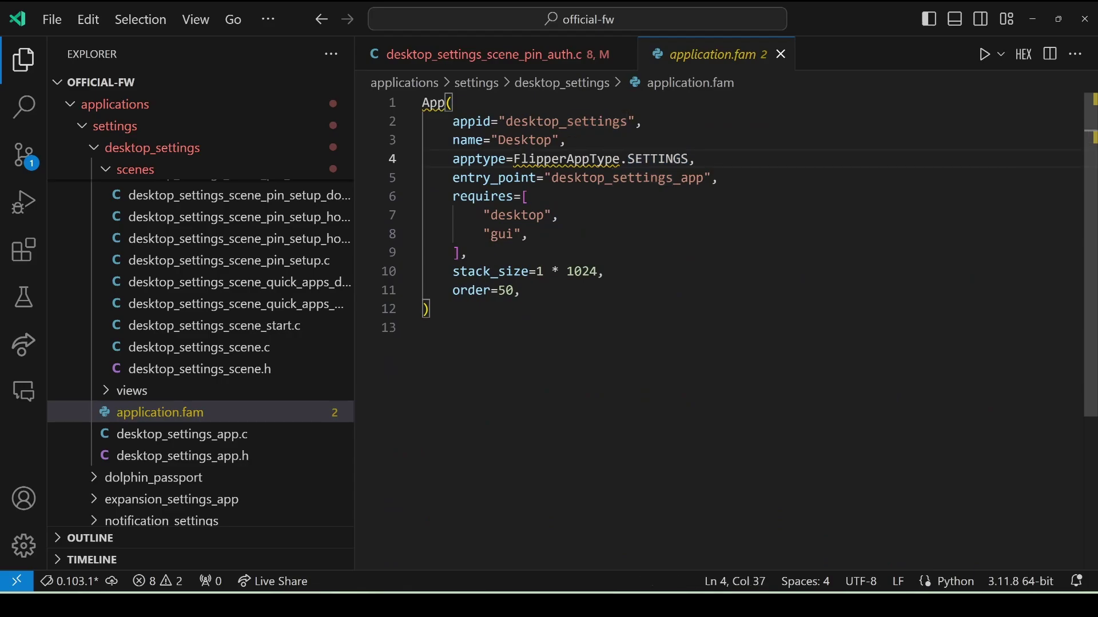
Step: Run the [Debug] Flash (USB, w/o resources) task from Terminal > Run Task
left_click(268, 22)
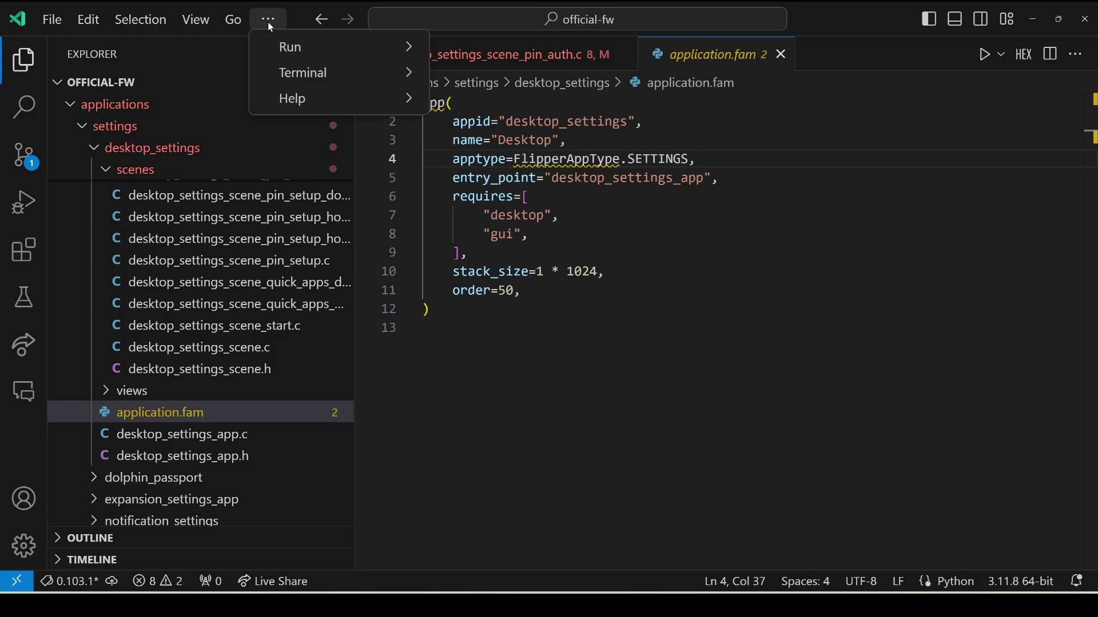
mouse_move(294, 78)
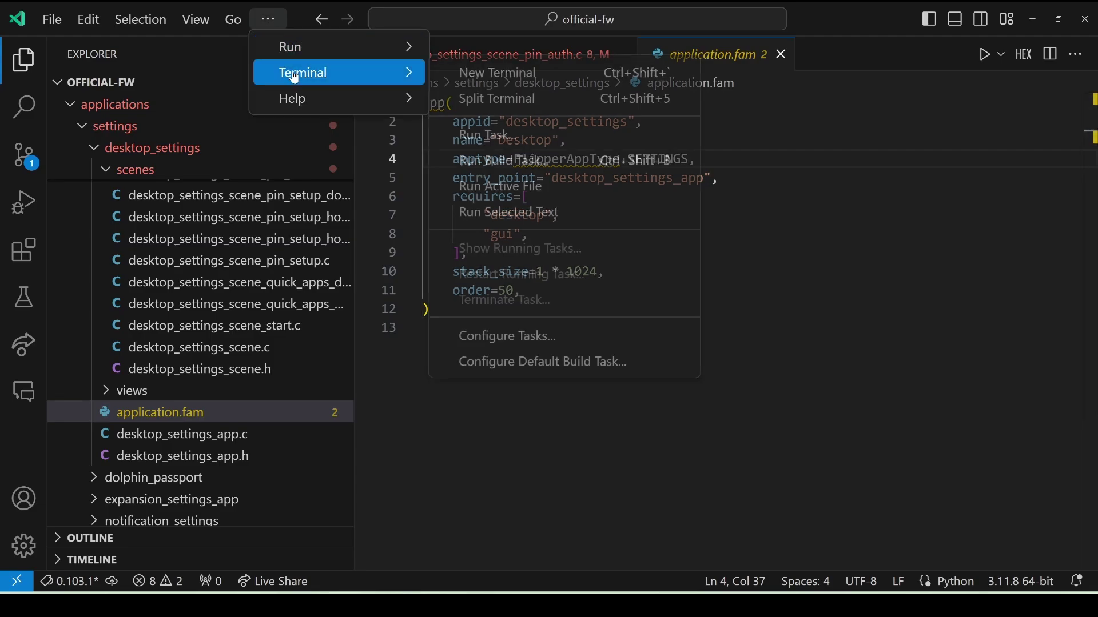
left_click(492, 138)
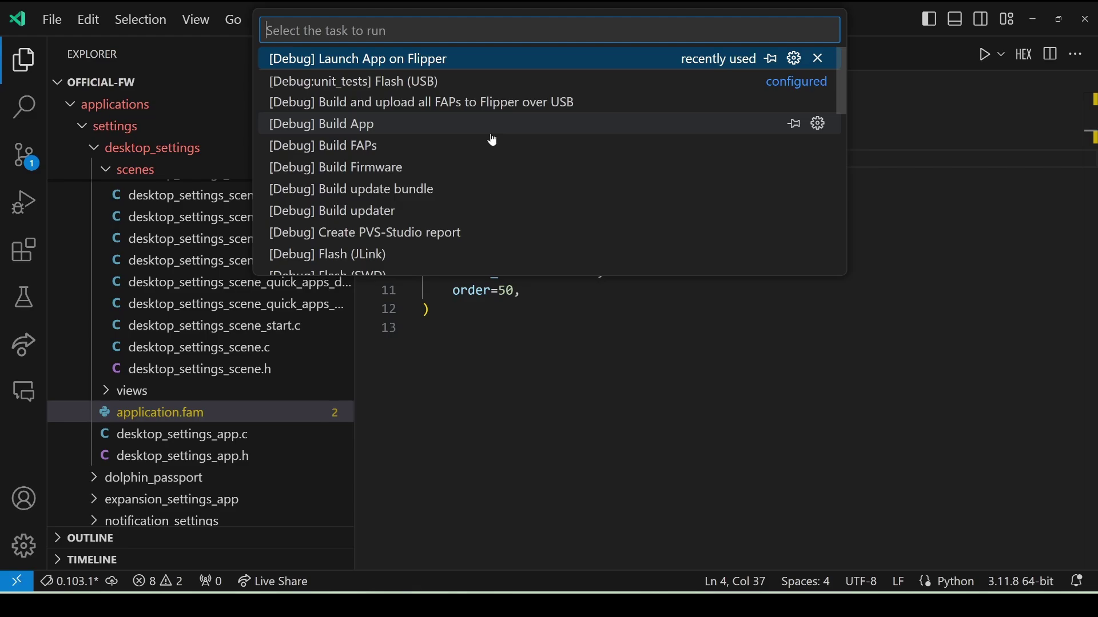
scroll(493, 140, "down", 10)
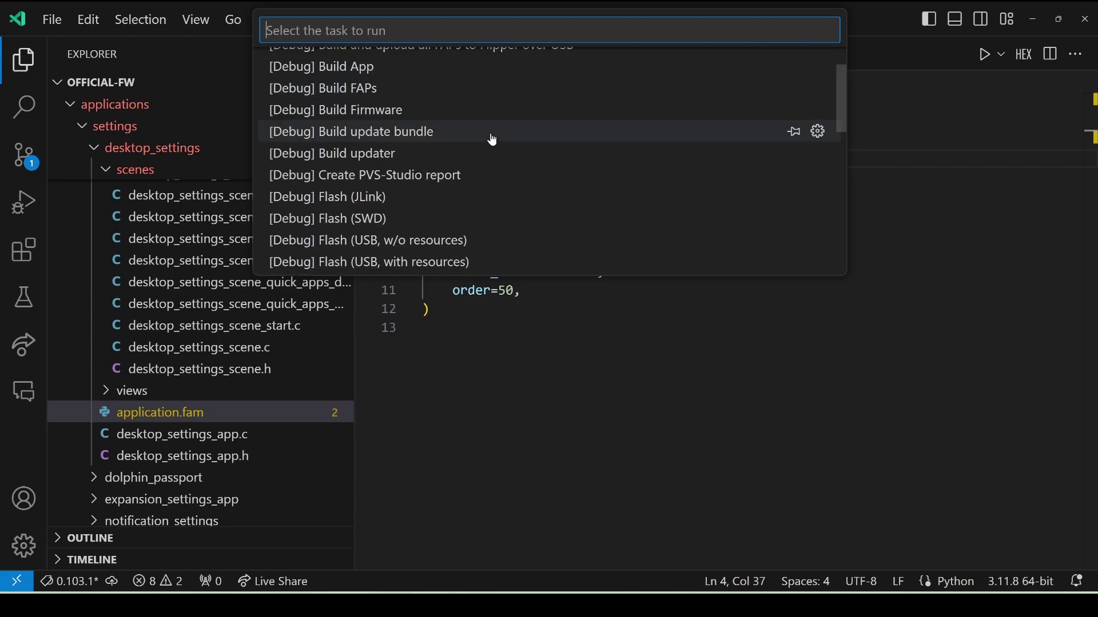
scroll(493, 139, "down", 5)
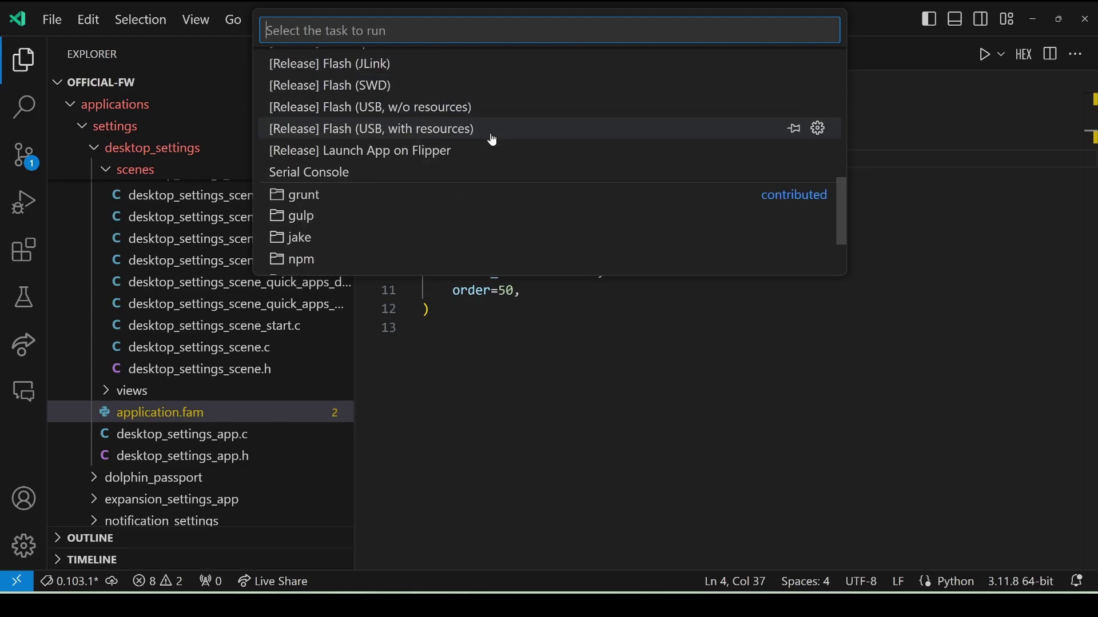
scroll(493, 140, "up", 5)
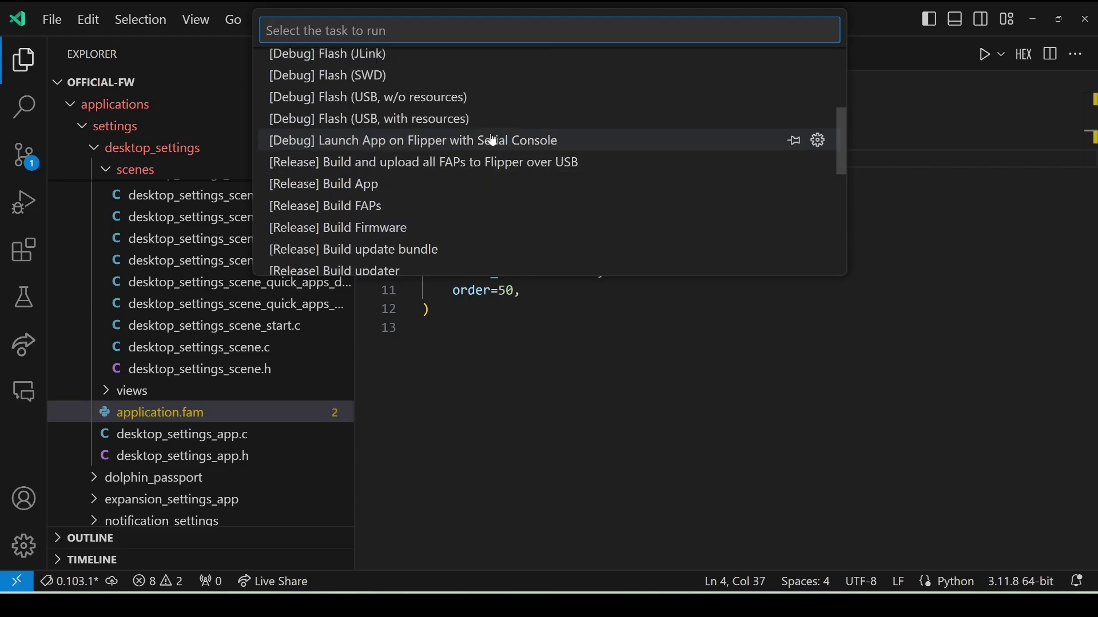
left_click(457, 97)
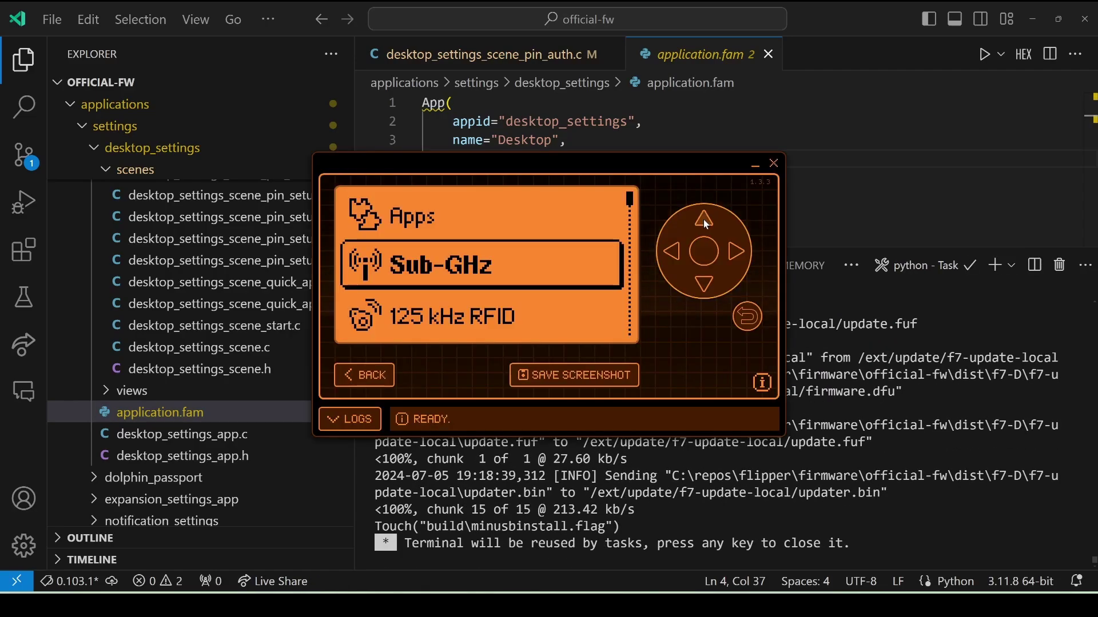
Step: Navigate the Flipper's main menu to Settings > Desktop
left_click(703, 220)
left_click(703, 220)
left_click(707, 256)
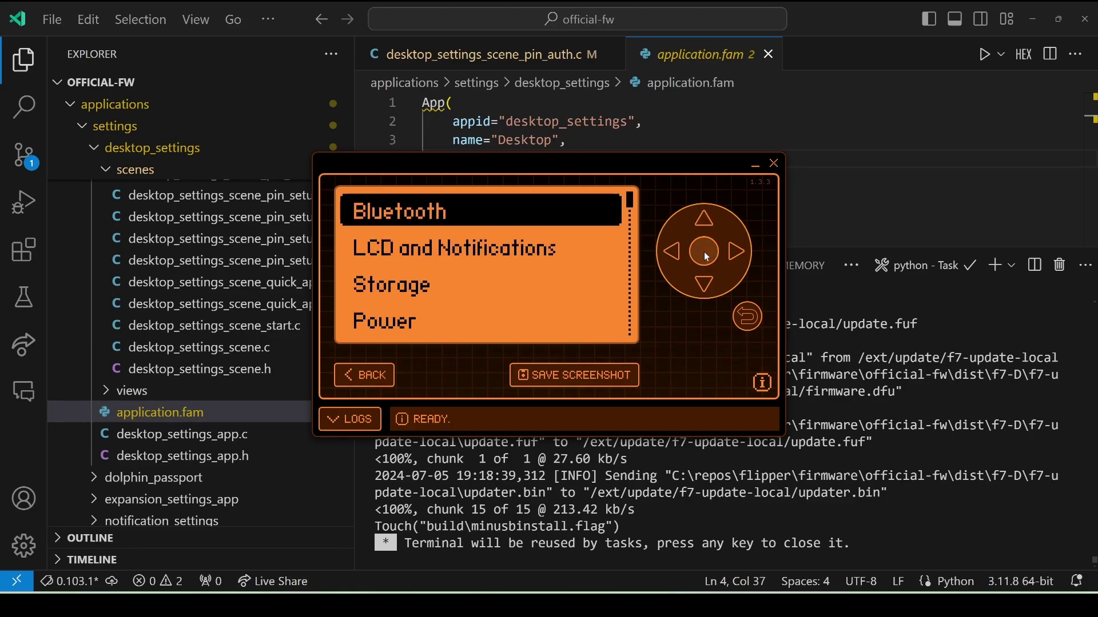
left_click(706, 283)
left_click(705, 283)
left_click(706, 283)
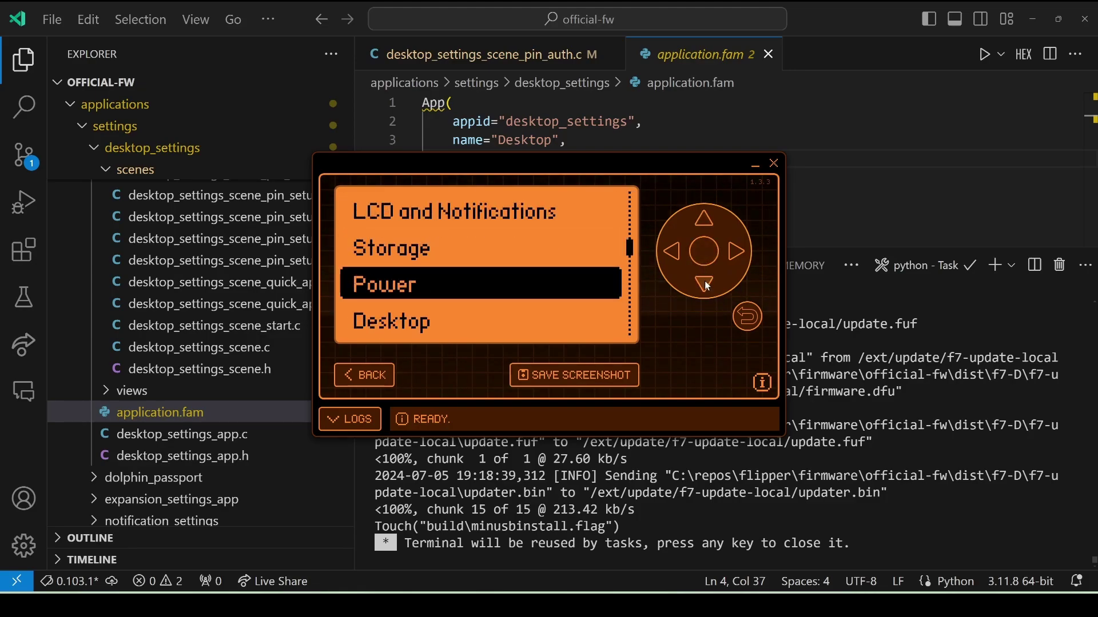
left_click(705, 283)
left_click(703, 251)
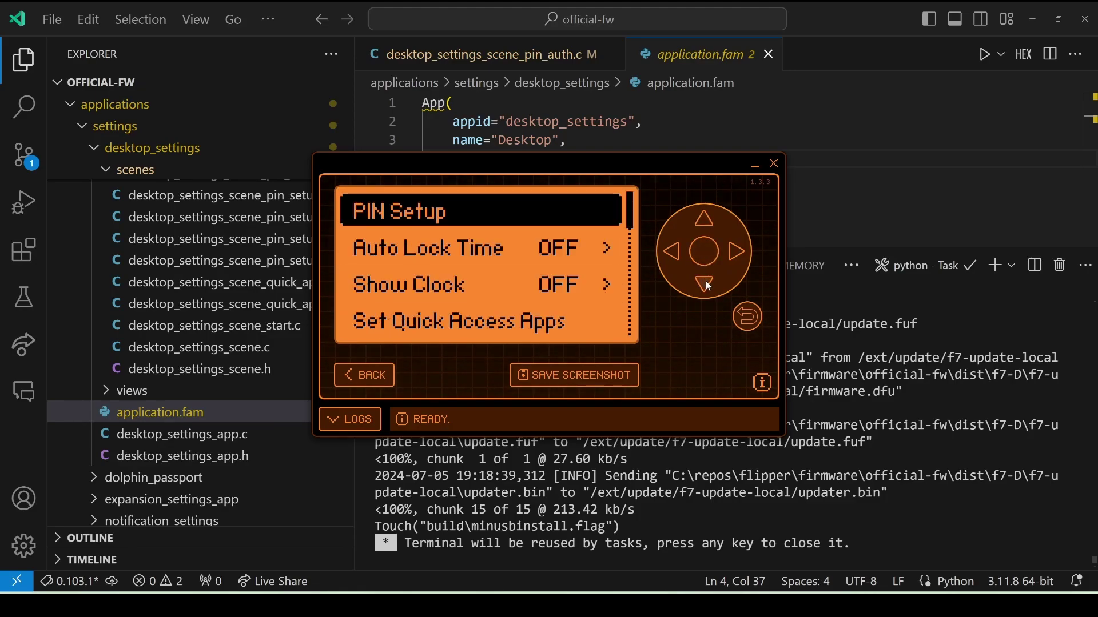
Step: Choose PIN Setup > Remove PIN and confirm an arbitrary Up-key PIN
left_click(706, 258)
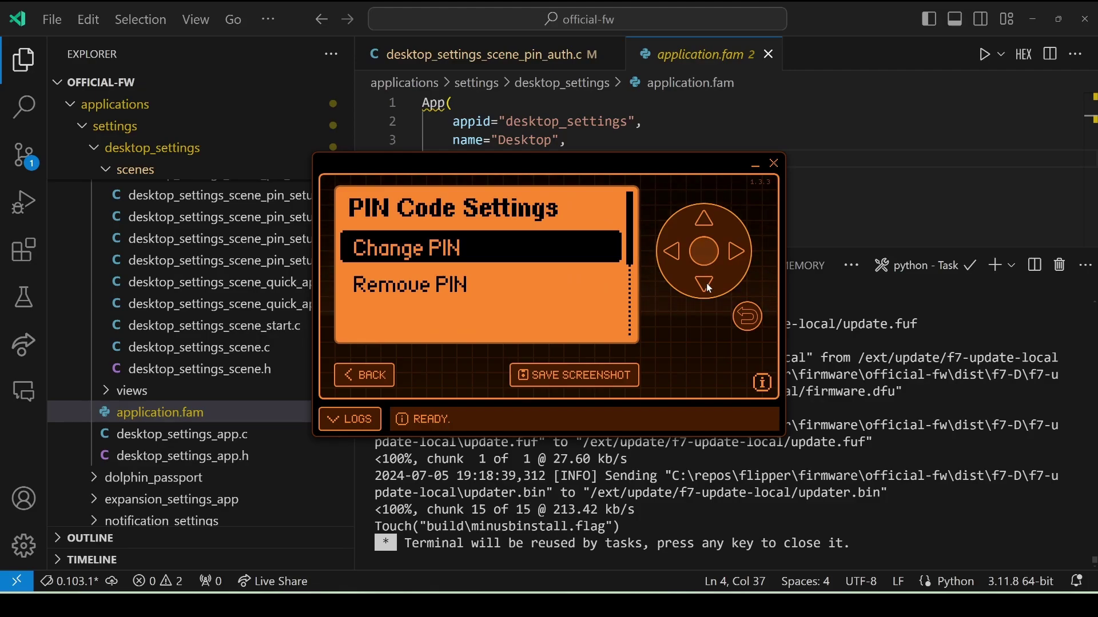
left_click(706, 283)
left_click(707, 257)
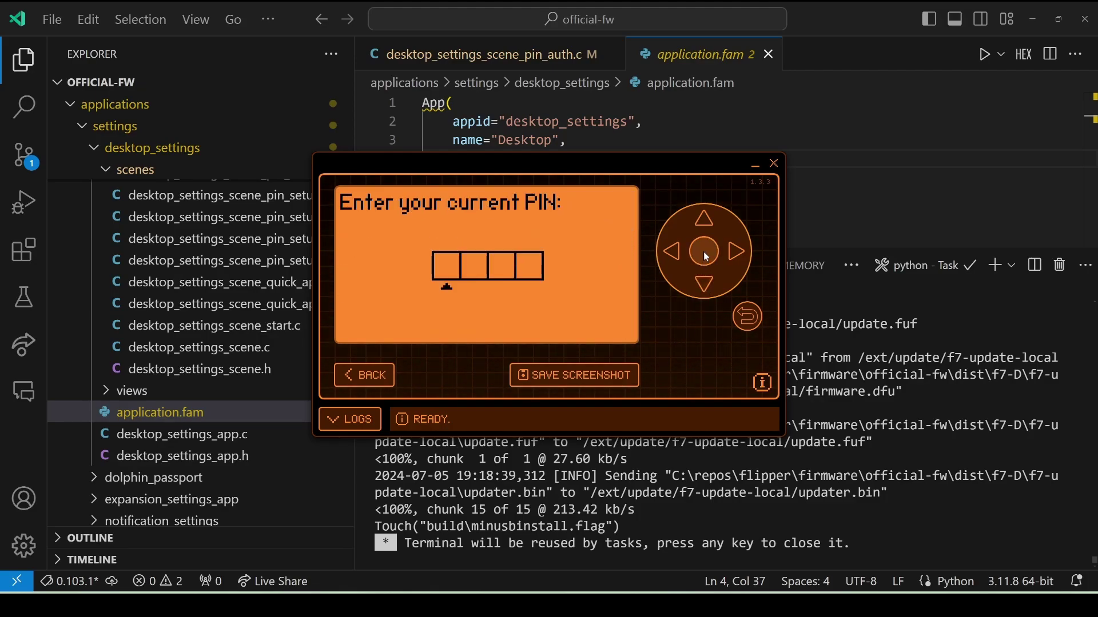
key("Up")
key("Up")
key("Up")
key("Up")
key("Up")
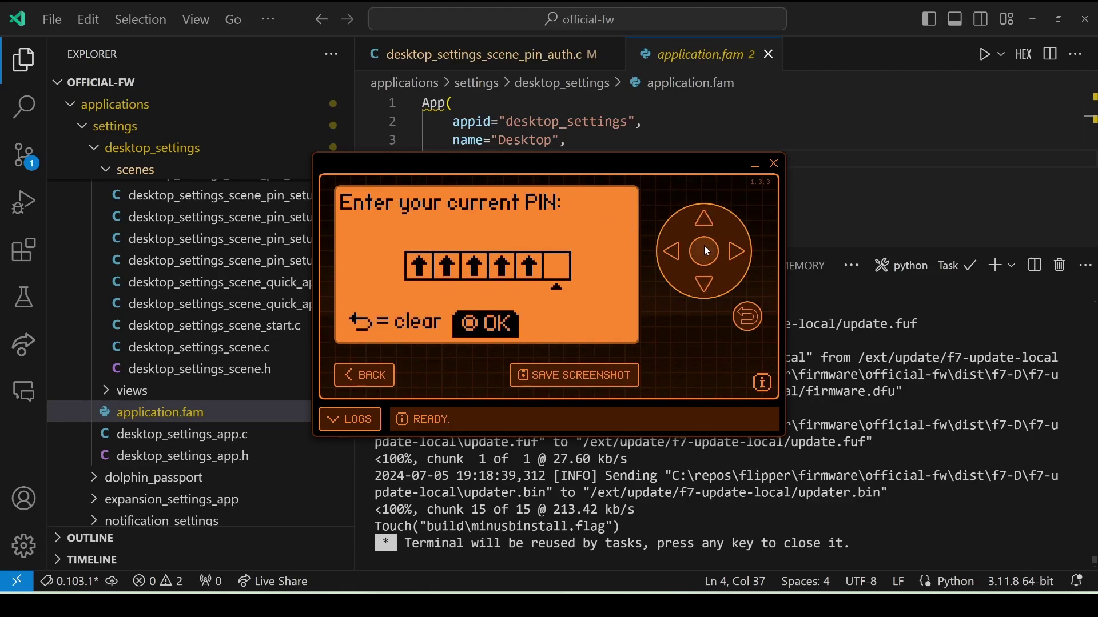
left_click(704, 253)
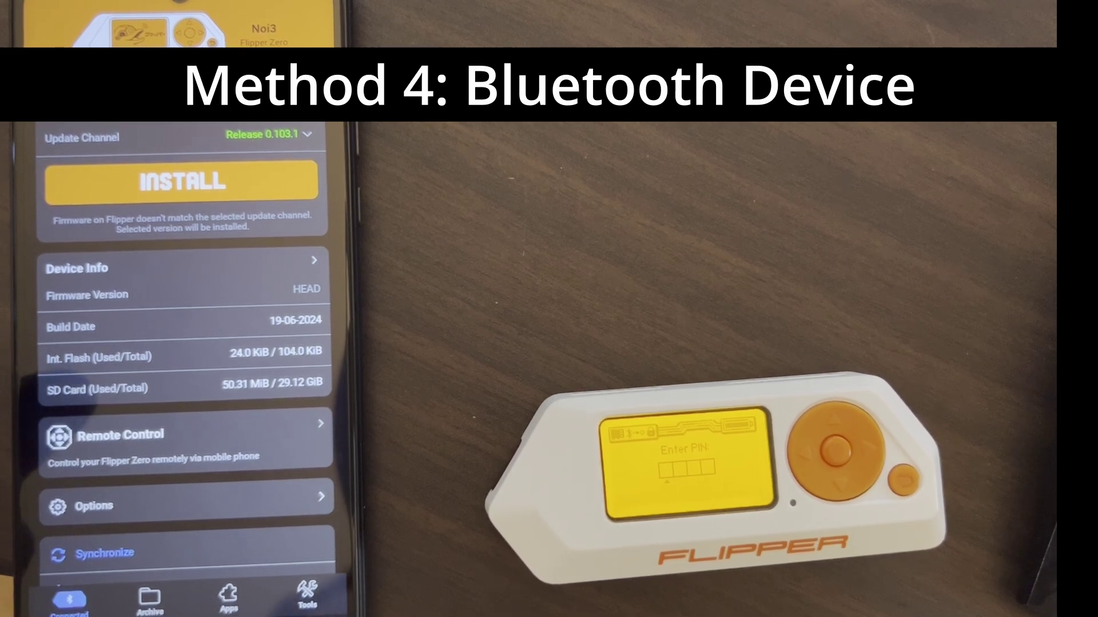
Step: Turn on Experimental Options, then Download & Share .desktop.settings from the int folder
left_click(92, 506)
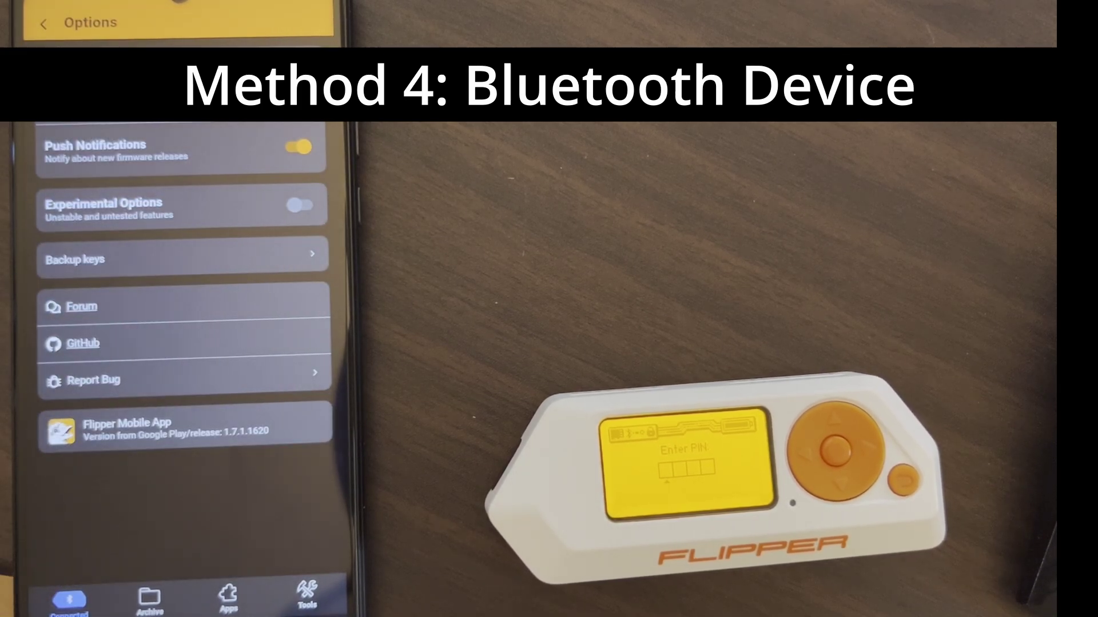
left_click(300, 205)
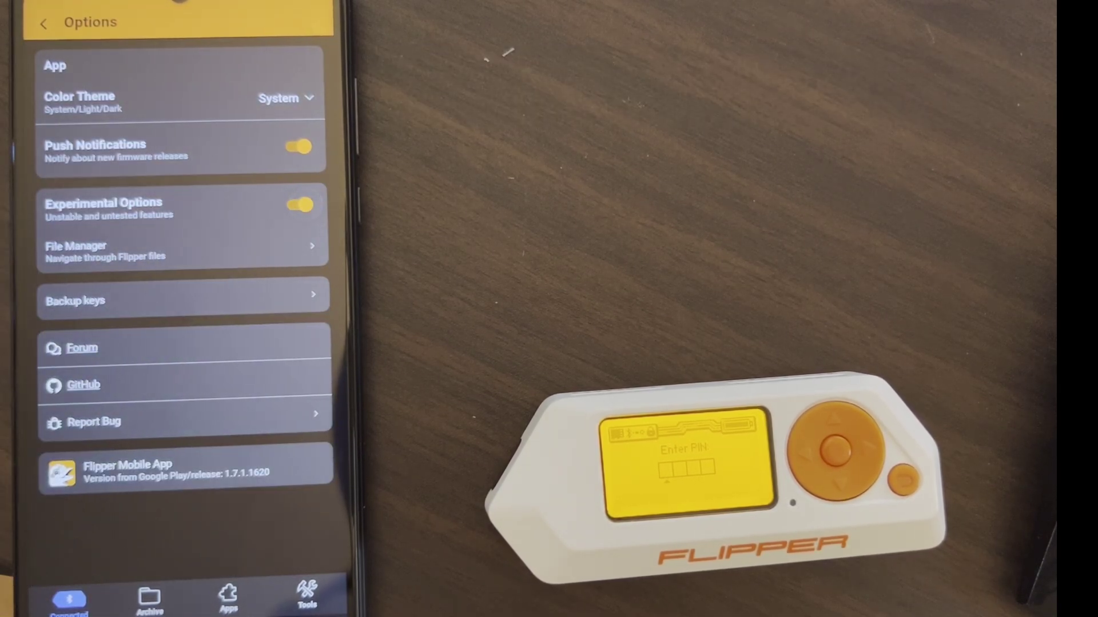
left_click(108, 251)
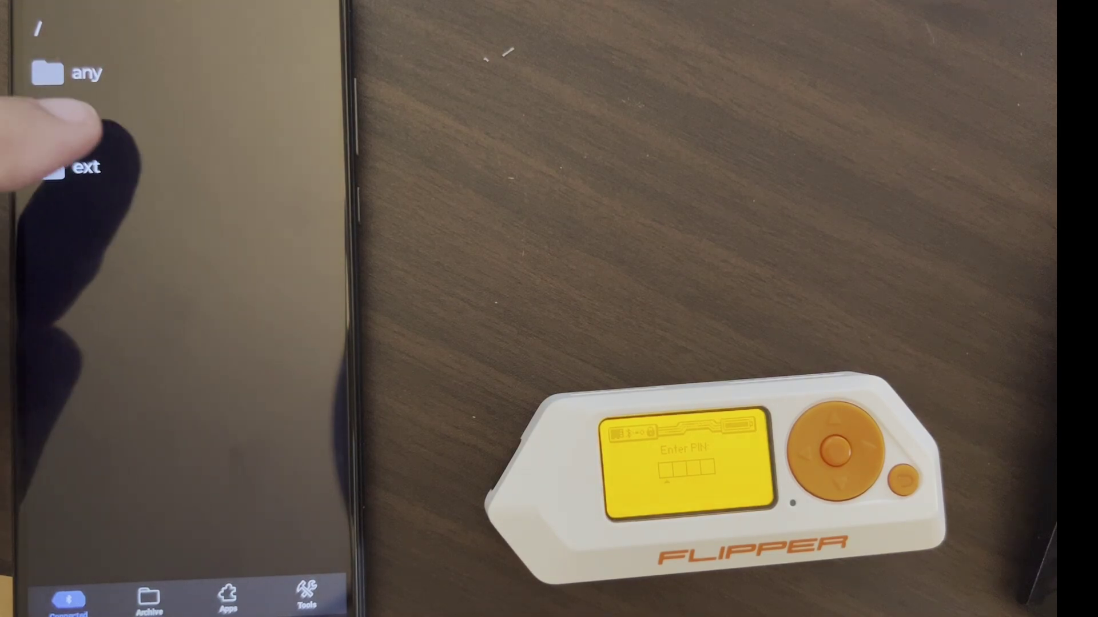
left_click(80, 118)
left_click(109, 184)
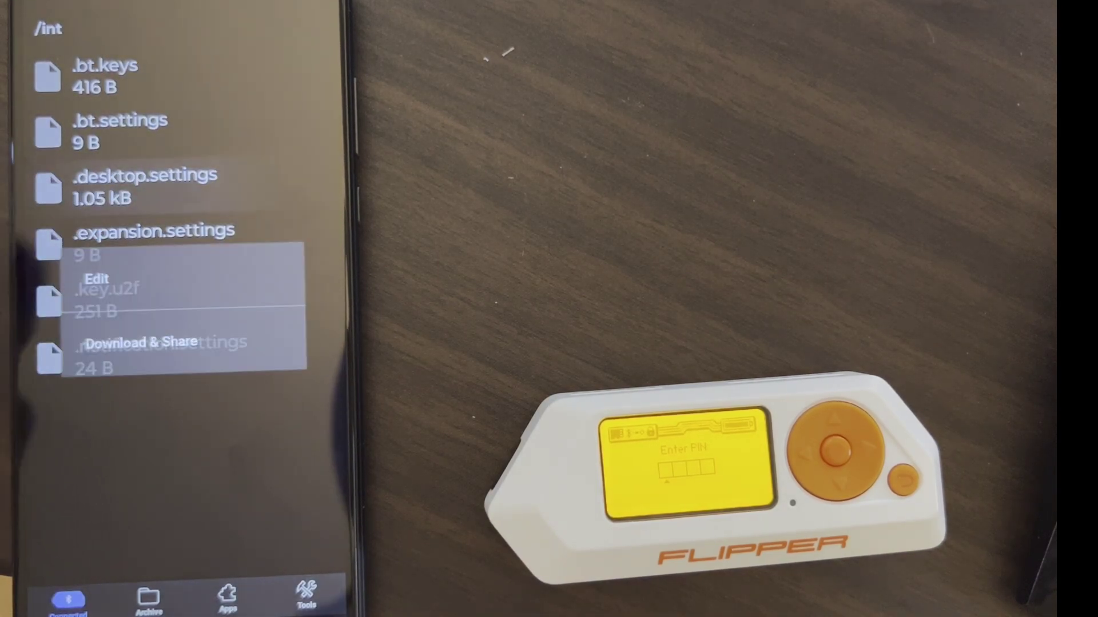
left_click(115, 342)
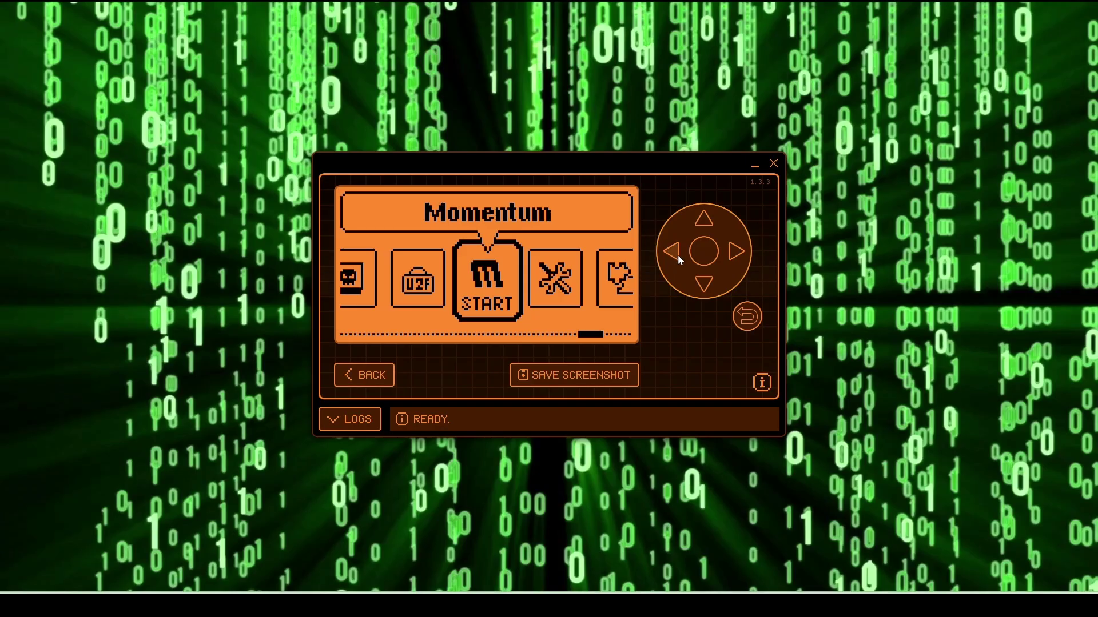
left_click(706, 248)
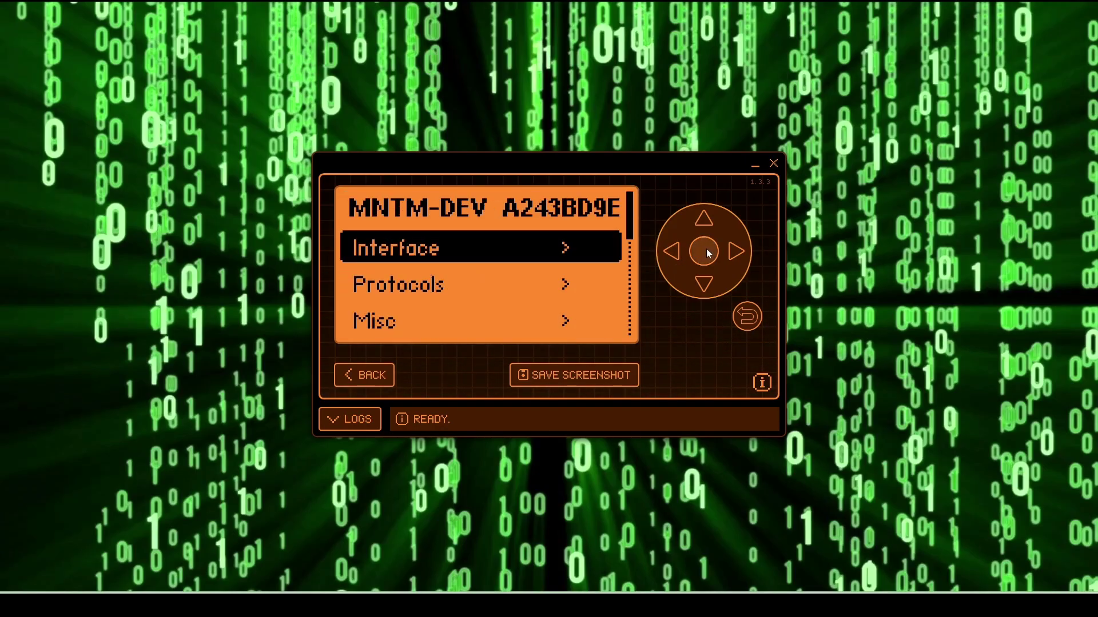
Step: Browse the Interface > Lockscreen settings down to Allow RPC While Locked
left_click(706, 251)
left_click(703, 281)
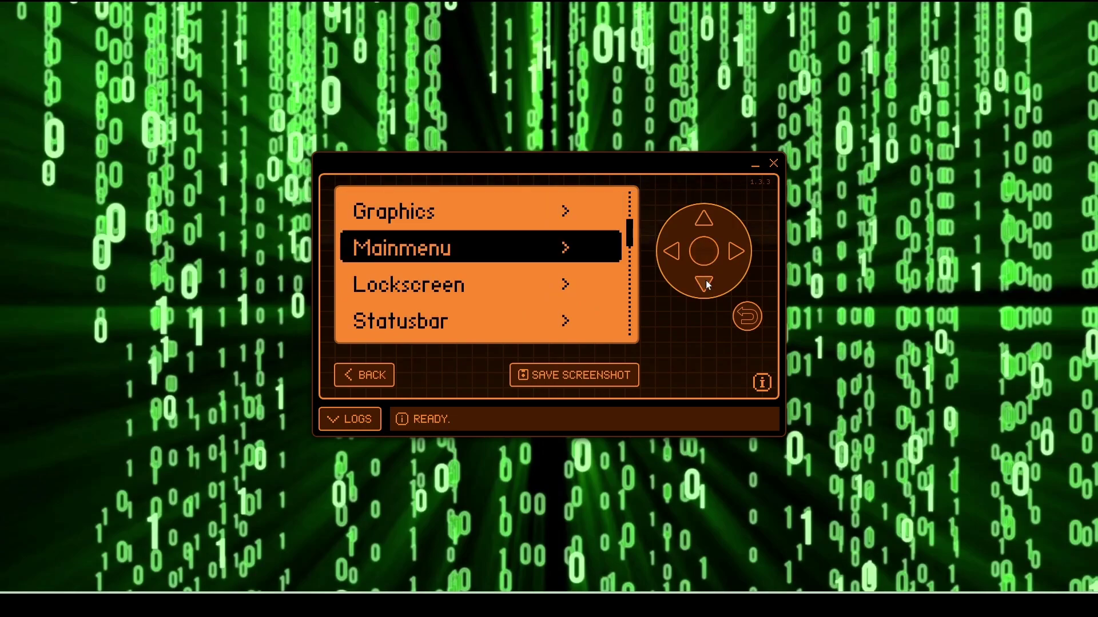
left_click(704, 282)
left_click(703, 255)
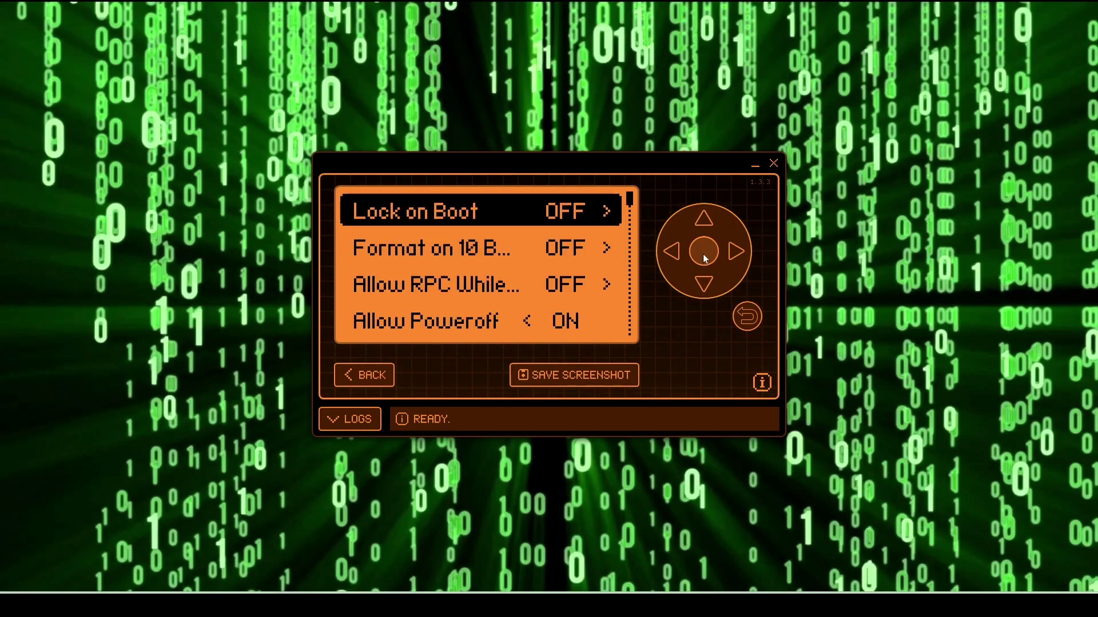
left_click(703, 284)
left_click(702, 283)
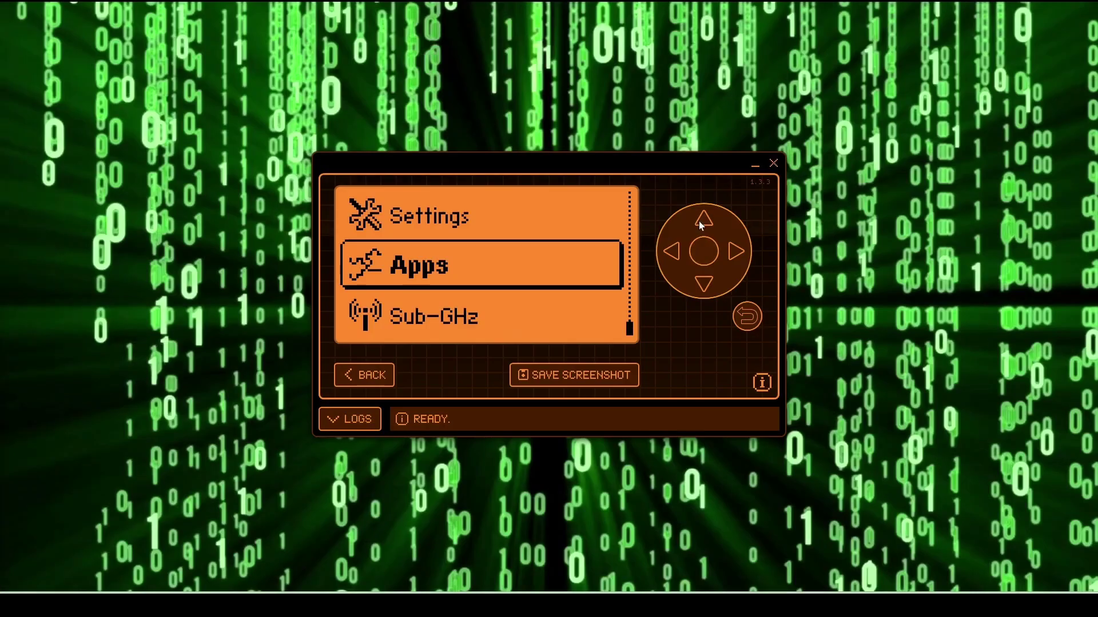
Step: Go to Settings > System and switch Debug from OFF to ON
left_click(702, 221)
left_click(704, 250)
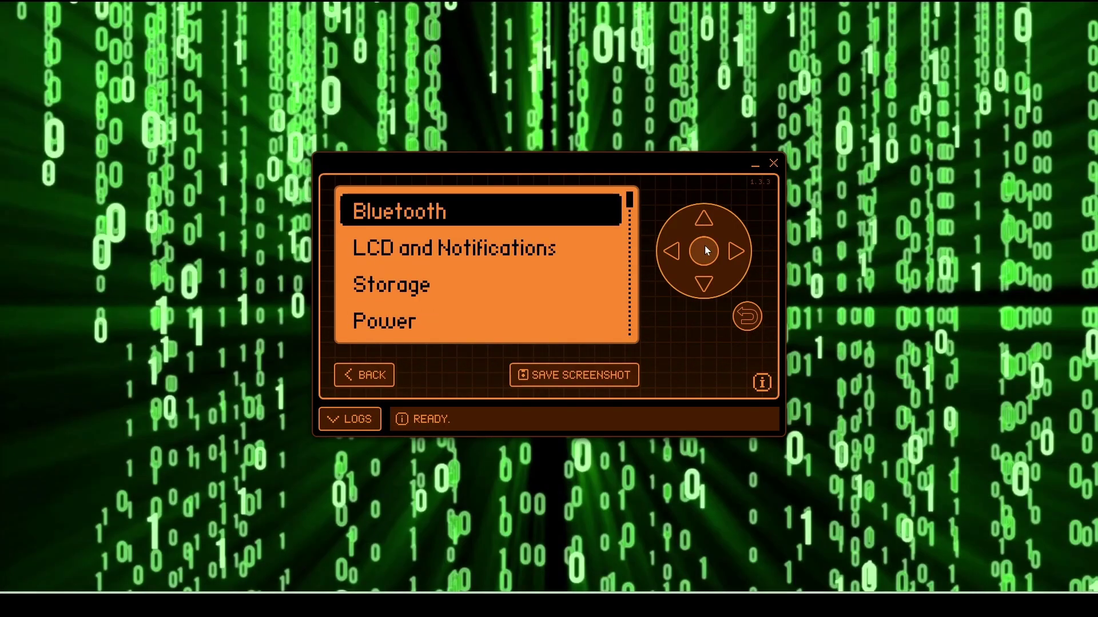
left_click(703, 284)
left_click(703, 284)
left_click(703, 284)
left_click(703, 284)
left_click(703, 284)
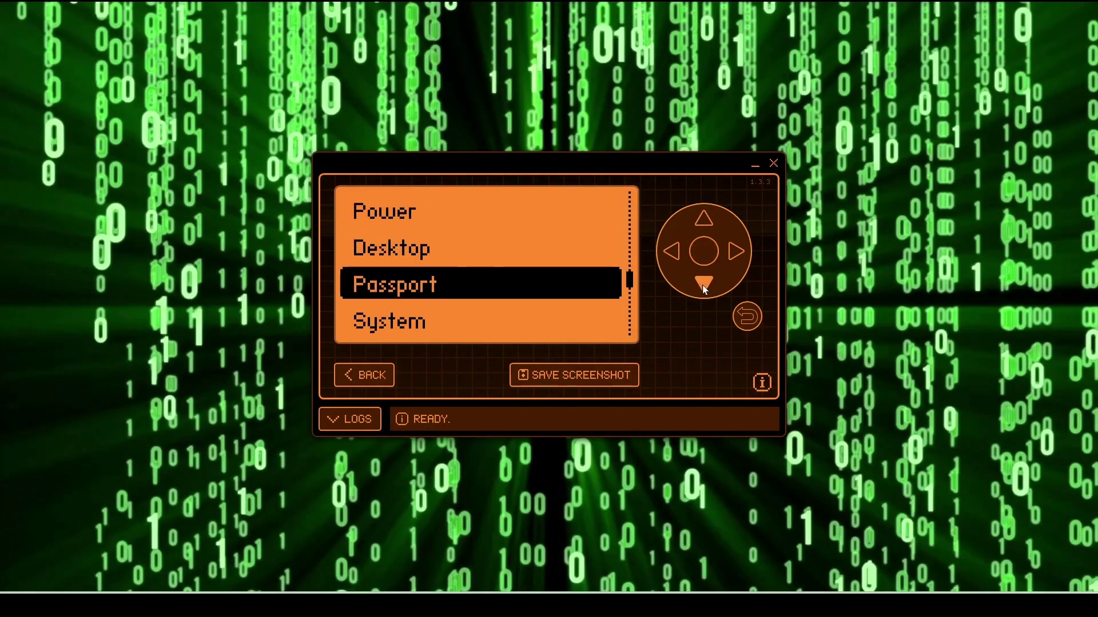
left_click(703, 284)
left_click(704, 251)
left_click(704, 284)
left_click(705, 283)
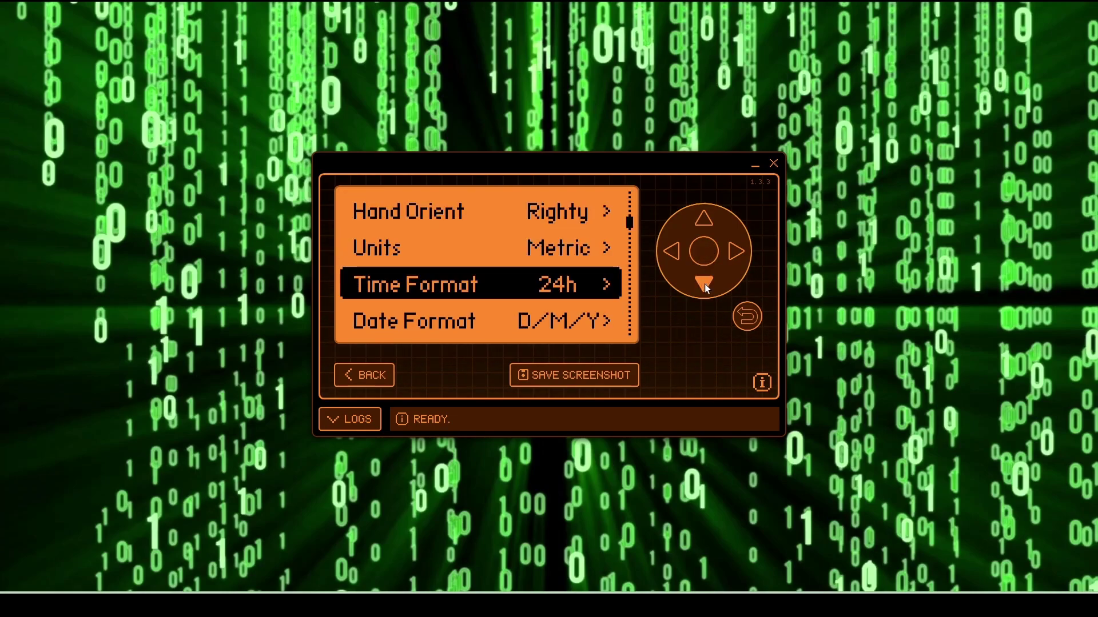
left_click(705, 284)
left_click(704, 284)
left_click(704, 283)
left_click(704, 284)
left_click(704, 283)
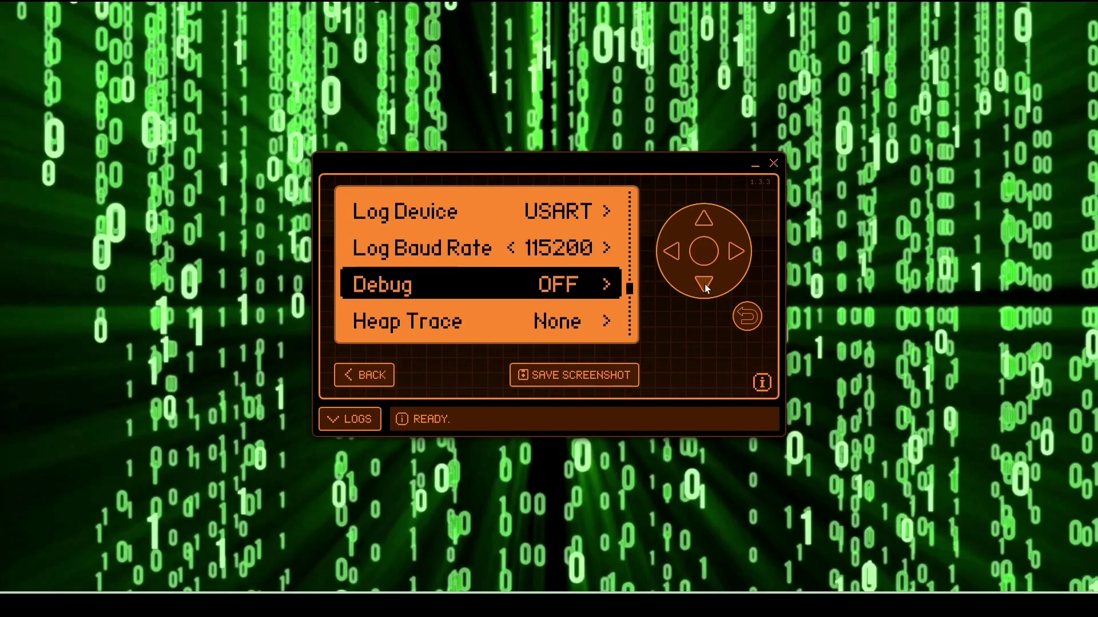
left_click(734, 252)
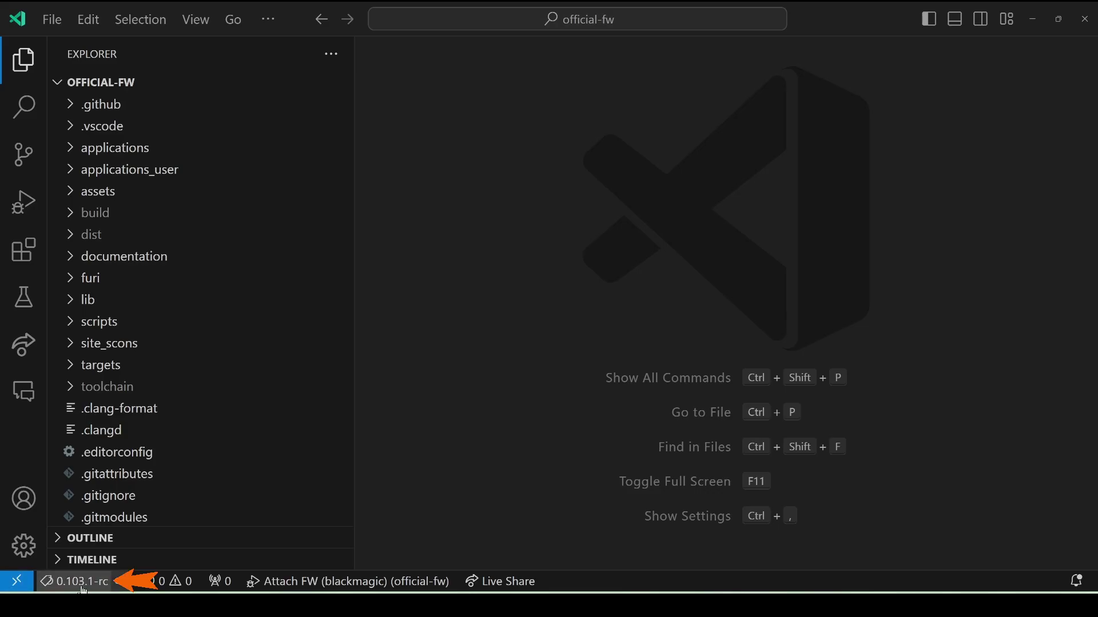
Step: Check out the 0.103.1-rc tag from the status bar branch picker
left_click(74, 582)
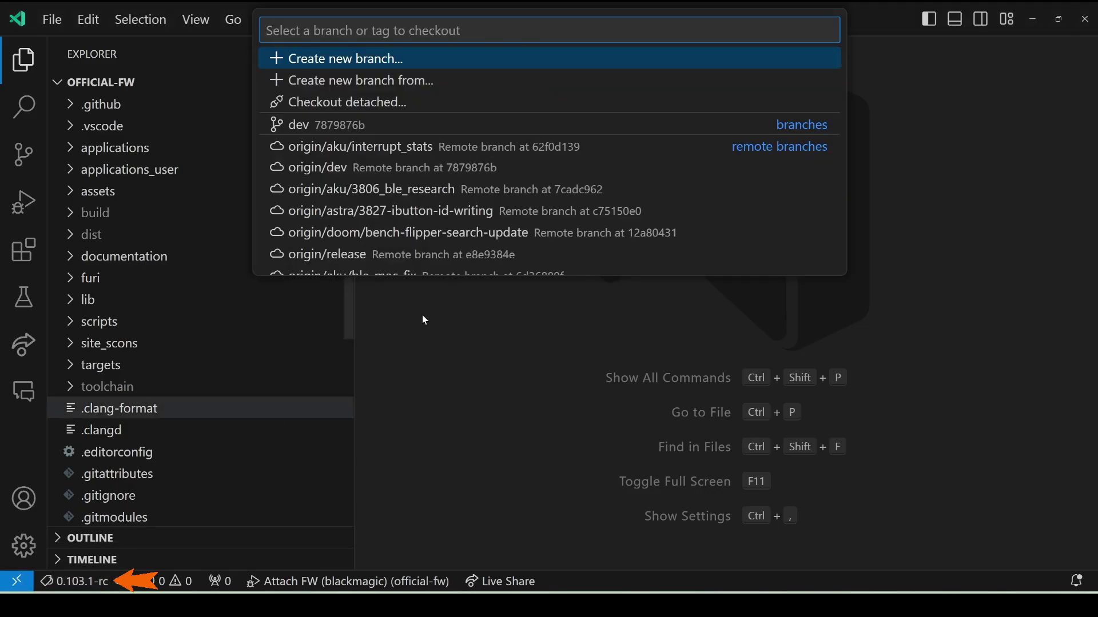
mouse_move(840, 62)
left_mouse_down()
mouse_move(840, 97)
mouse_move(843, 83)
left_mouse_up()
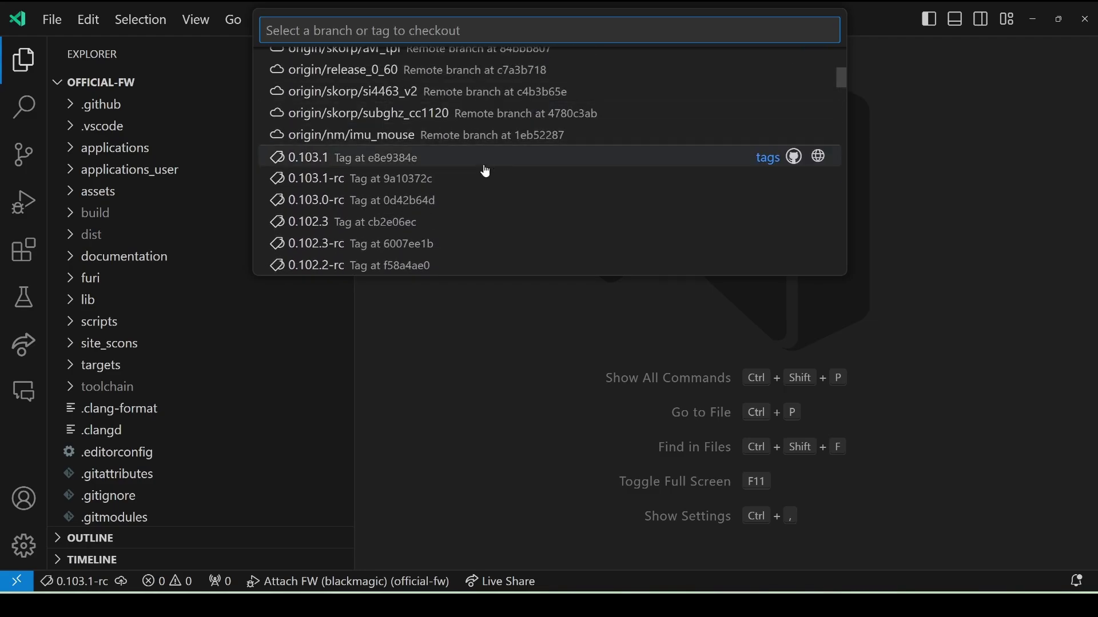
left_click(442, 184)
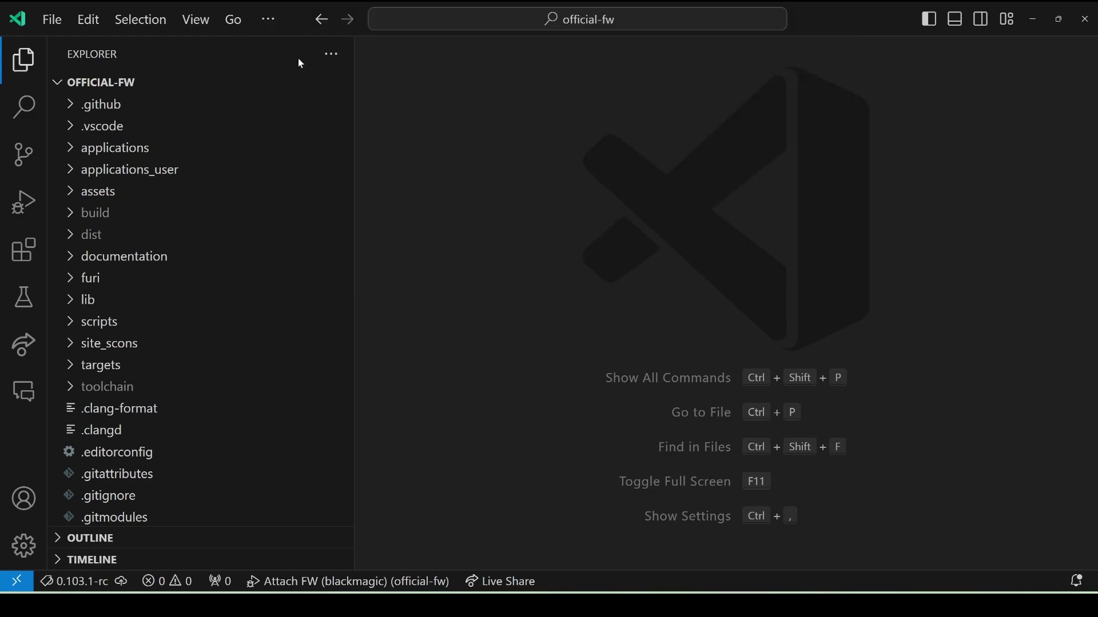
Step: Run the [Release] Build Firmware task to build the firmware into dist\f7-C
left_click(269, 20)
mouse_move(303, 83)
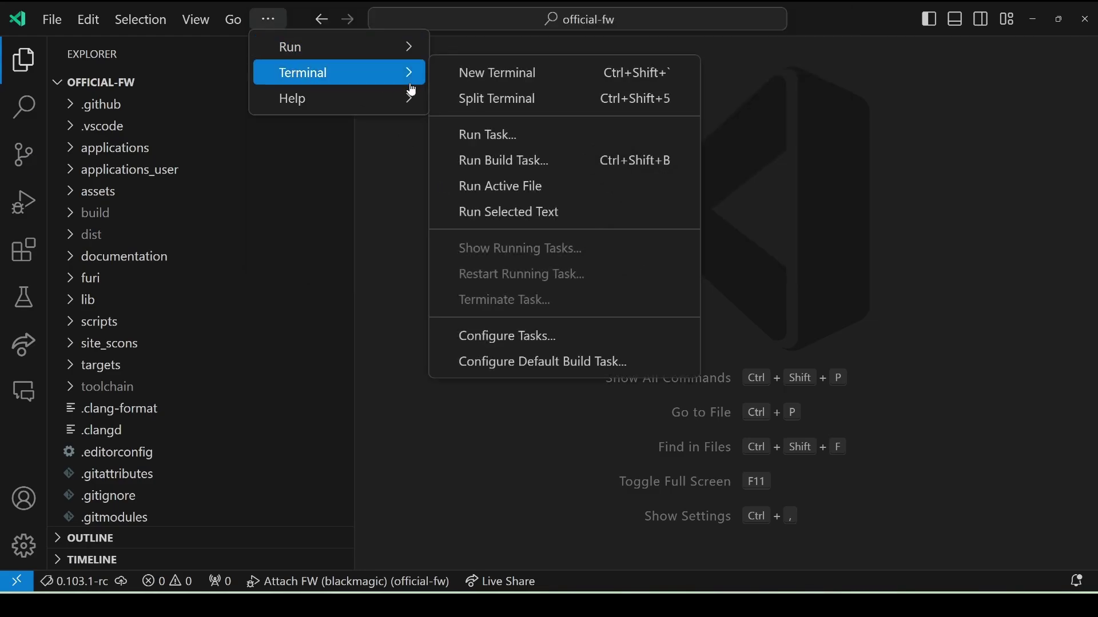
left_click(486, 136)
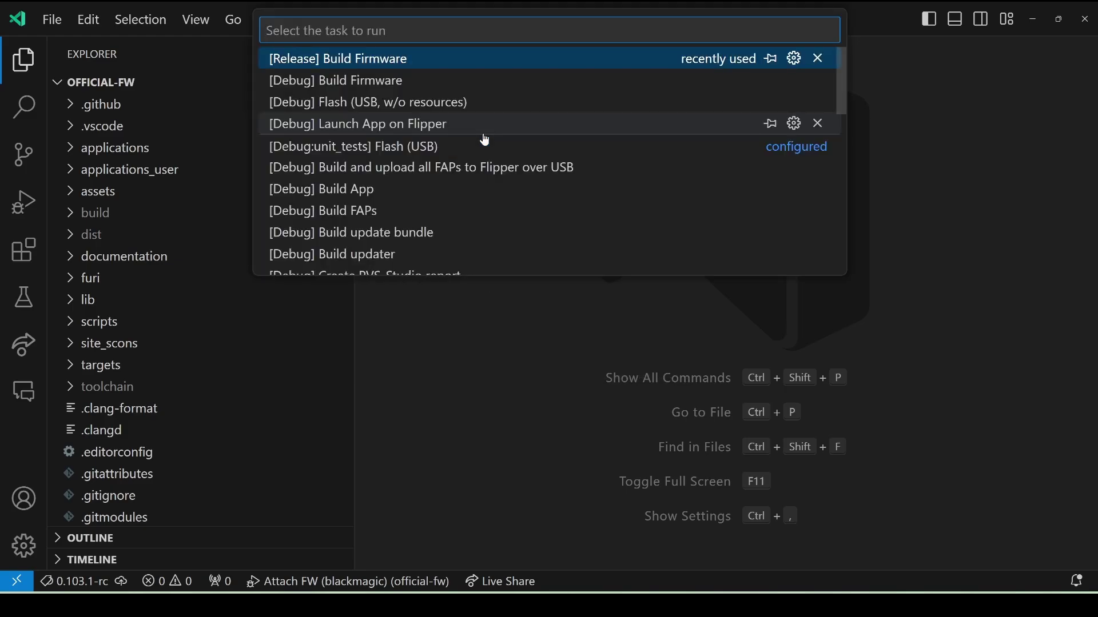
left_click(368, 64)
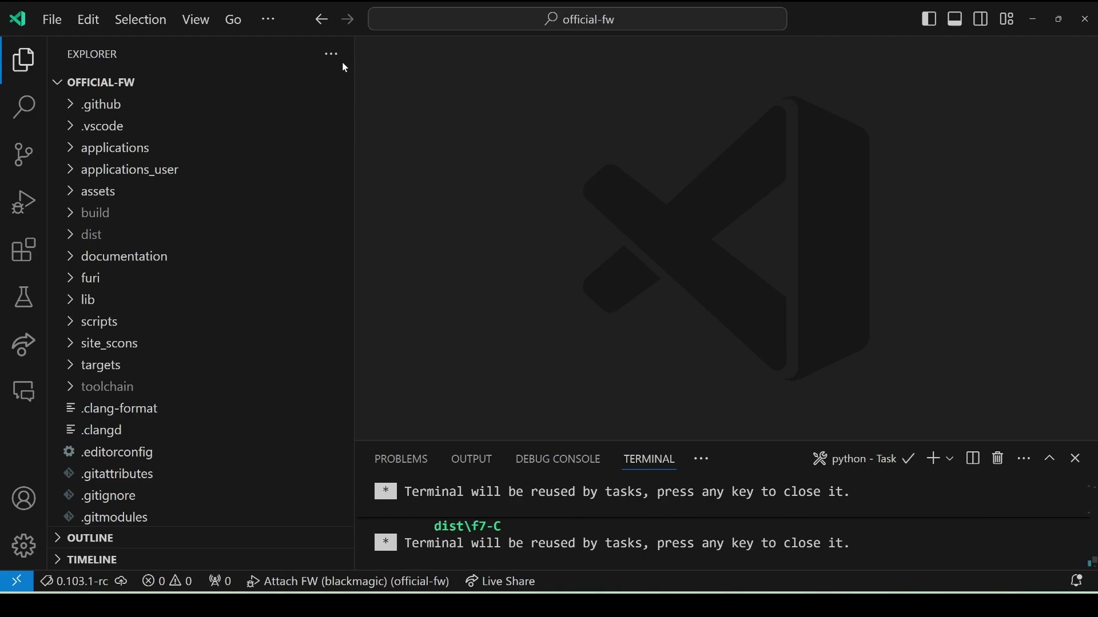
Step: Start debugging with Attach FW (blackmagic), pausing in furi_hal_power.c at line 269
left_click(24, 204)
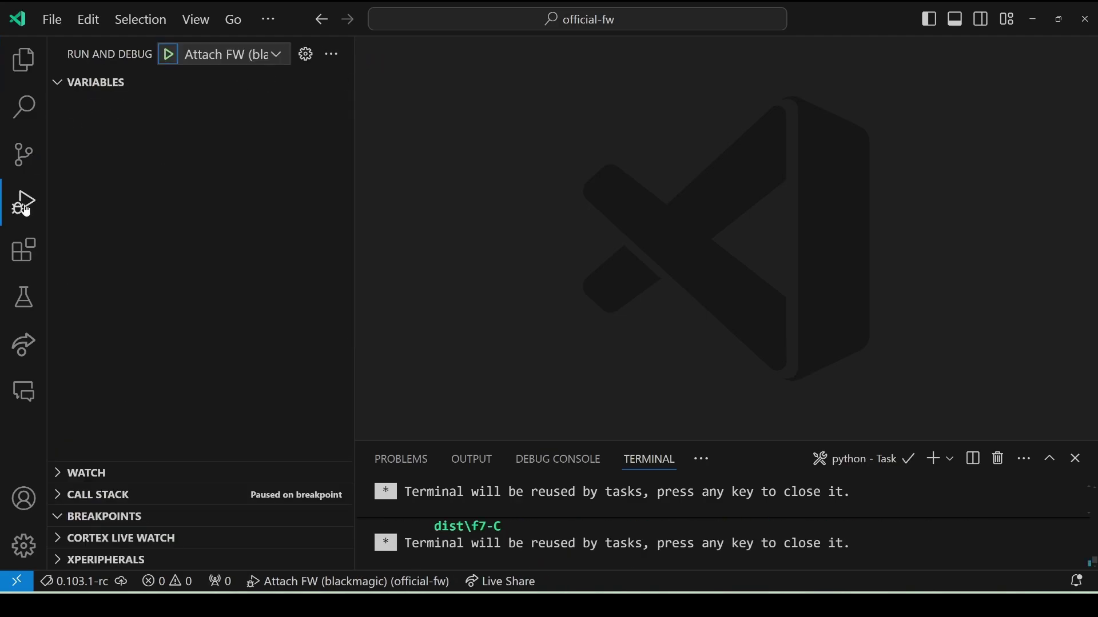
left_click(274, 55)
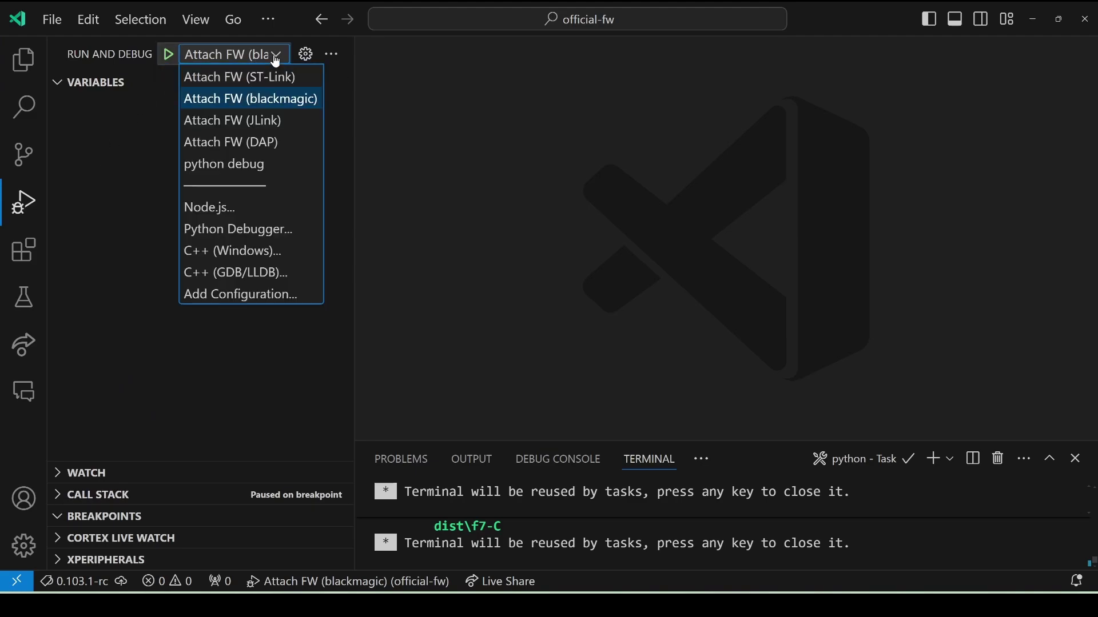
left_click(257, 59)
left_click(166, 56)
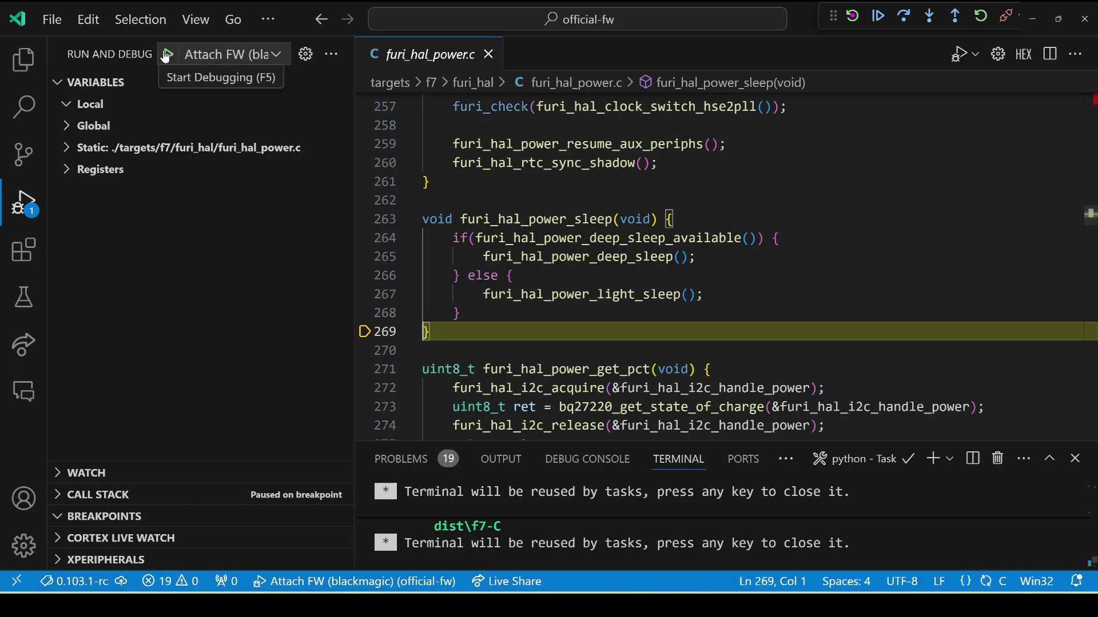
left_click(24, 61)
left_click_drag(347, 282, 339, 81)
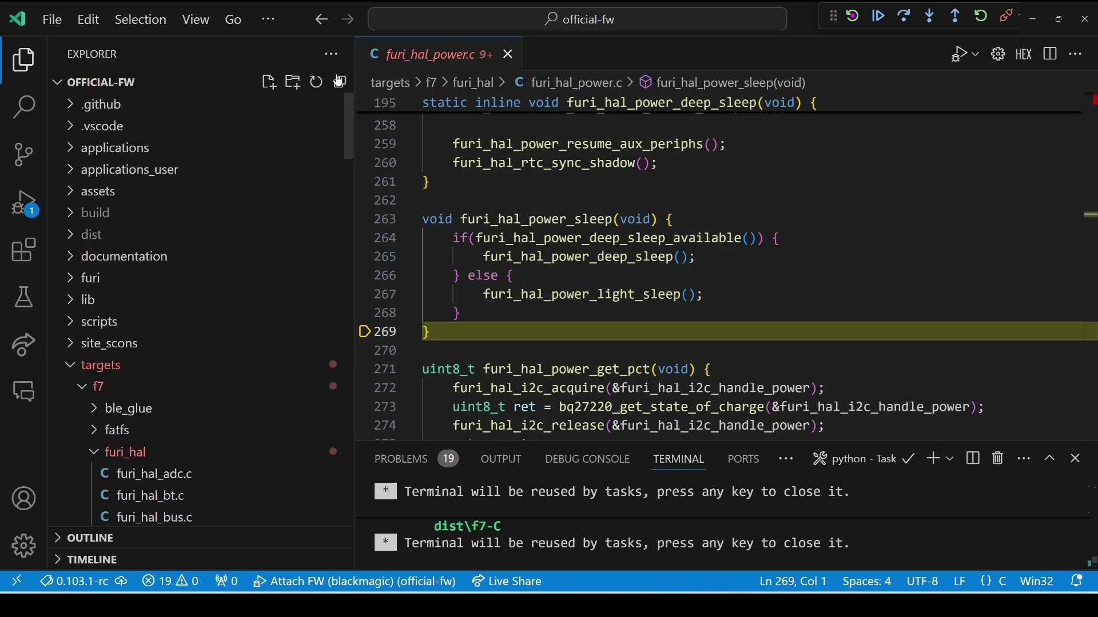
Step: Open applications/services/desktop/scenes/desktop_scene_pin_input.c, set a line-86 breakpoint, and continue to it
left_click(71, 150)
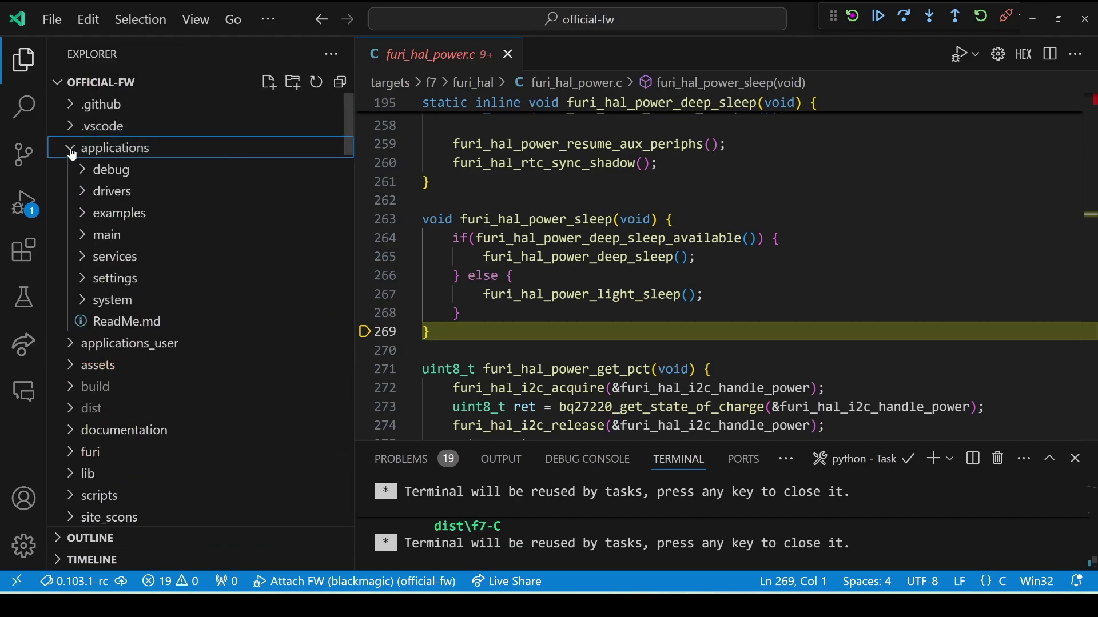
left_click(84, 260)
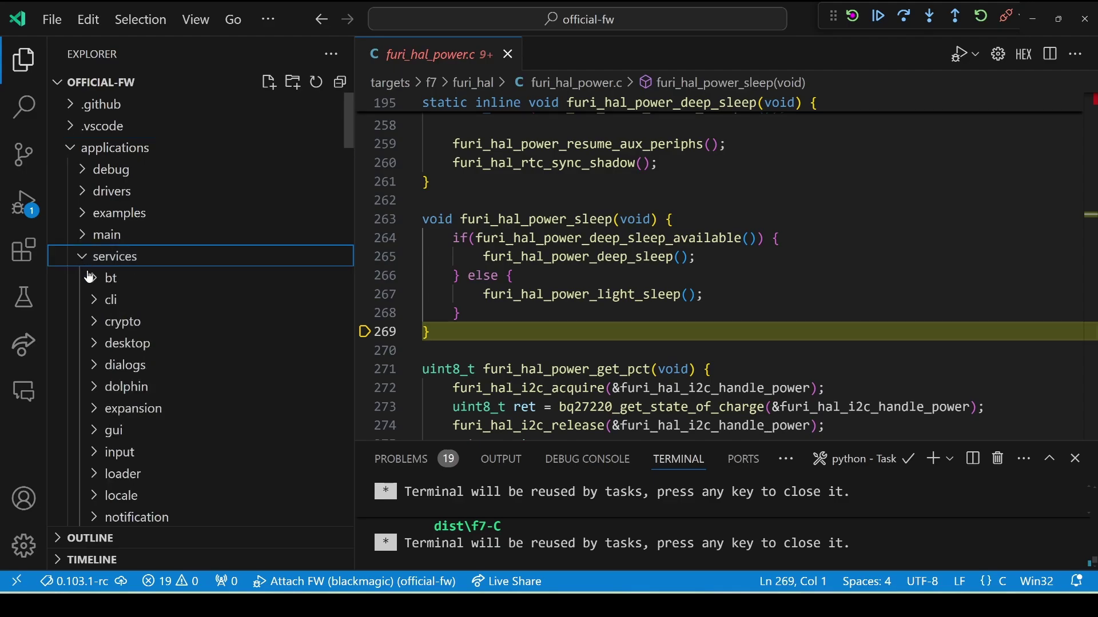
left_click(96, 344)
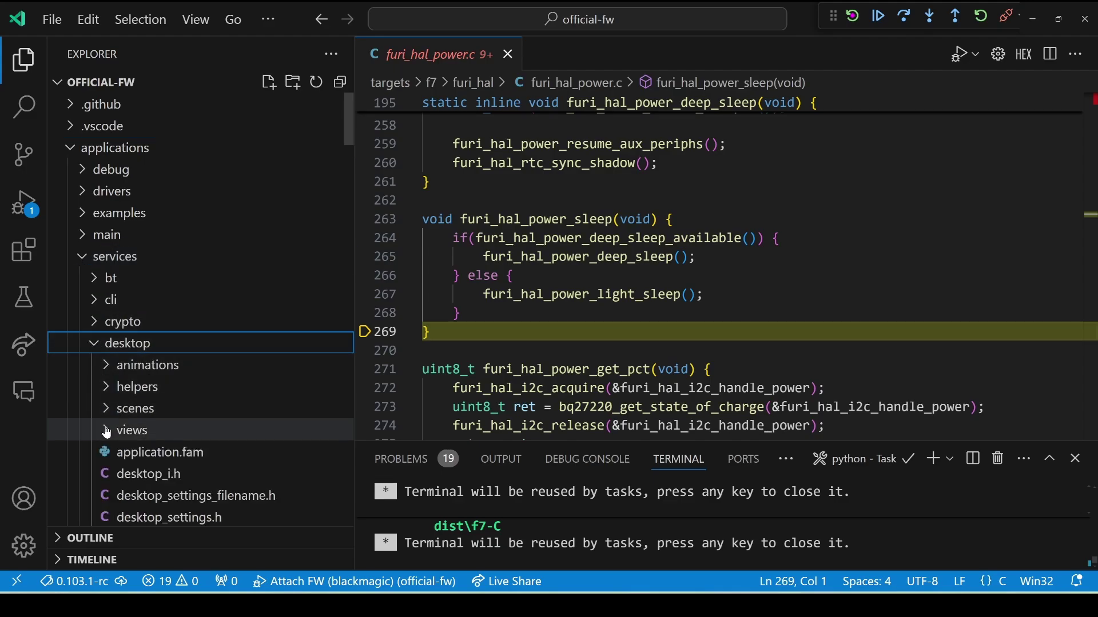
left_click(112, 407)
scroll(112, 408, "down", 5)
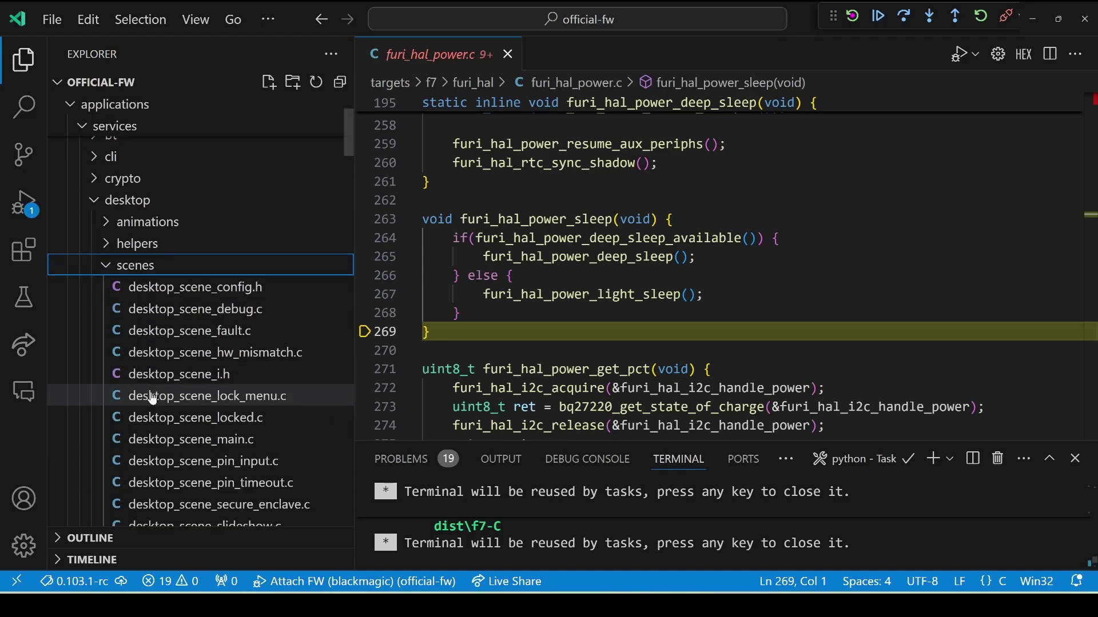
left_click(181, 440)
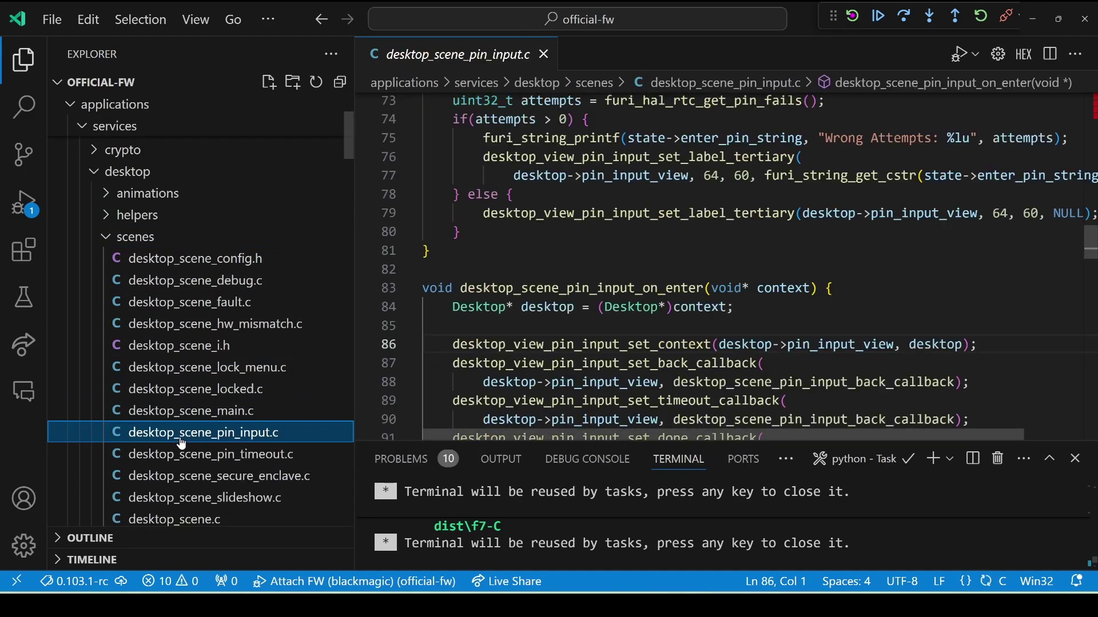
left_click(364, 344)
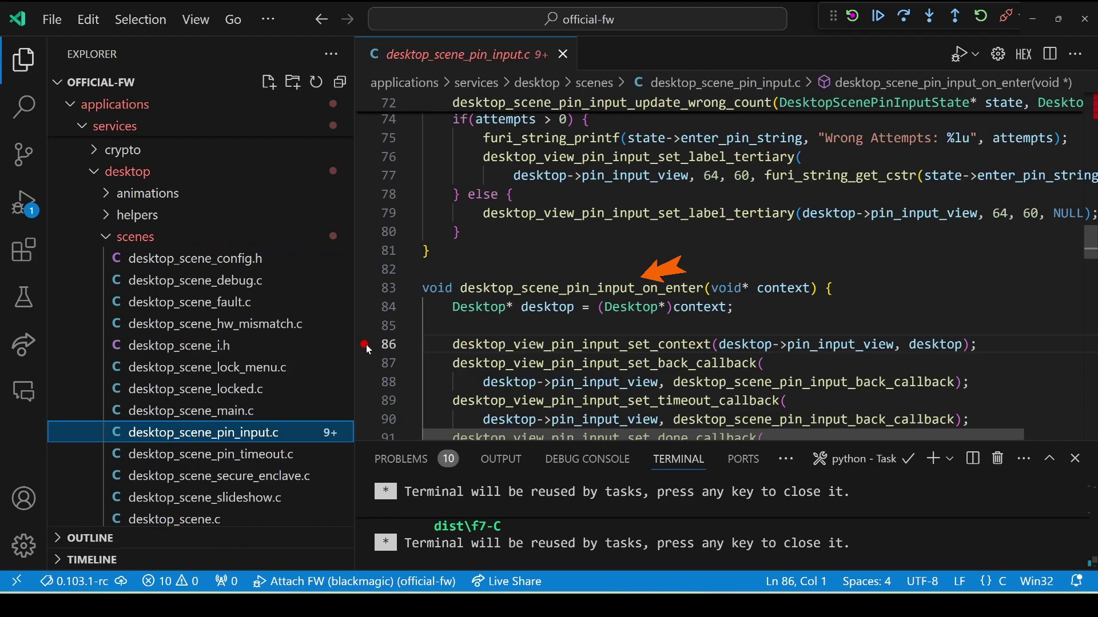
left_click(879, 17)
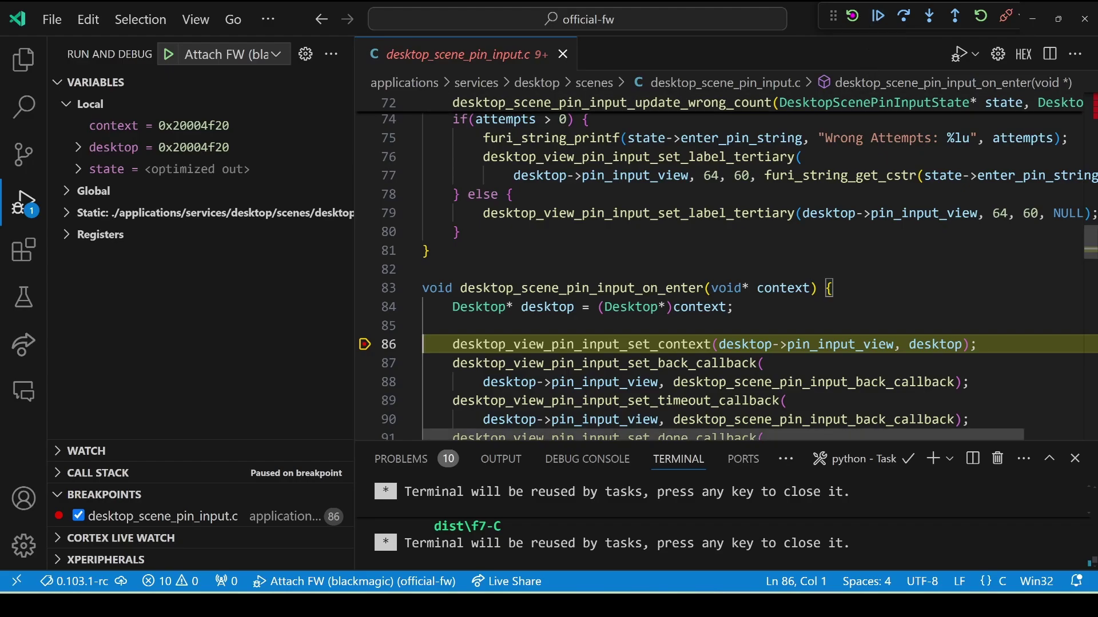
Step: Expand desktop > settings > pin_code > data to list the InputKey entries and length 8
left_click(76, 150)
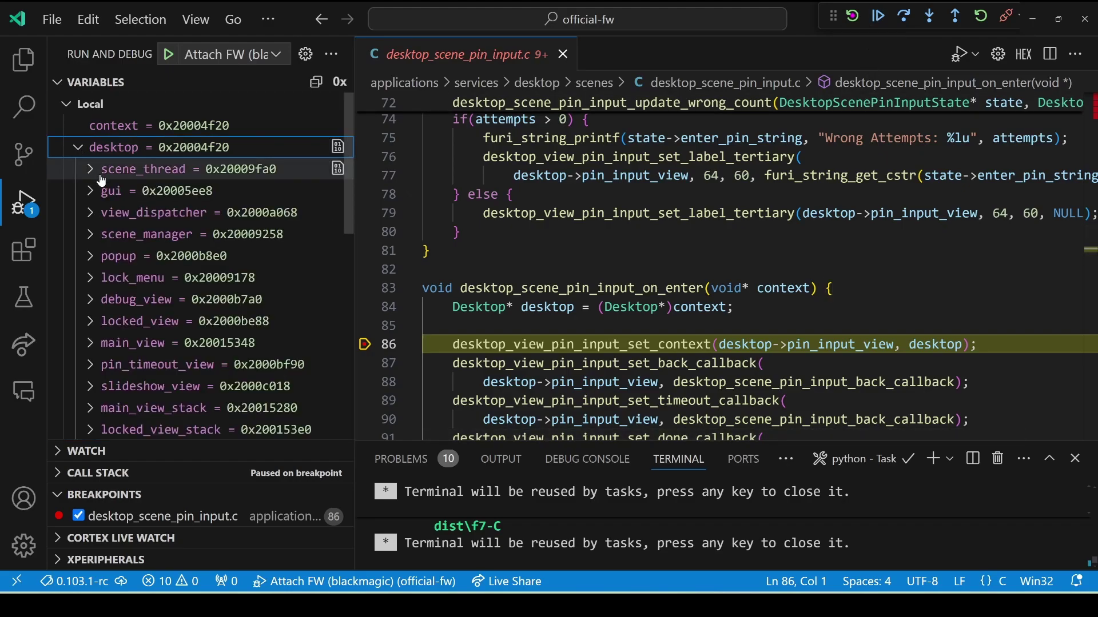
scroll(114, 209, "down", 5)
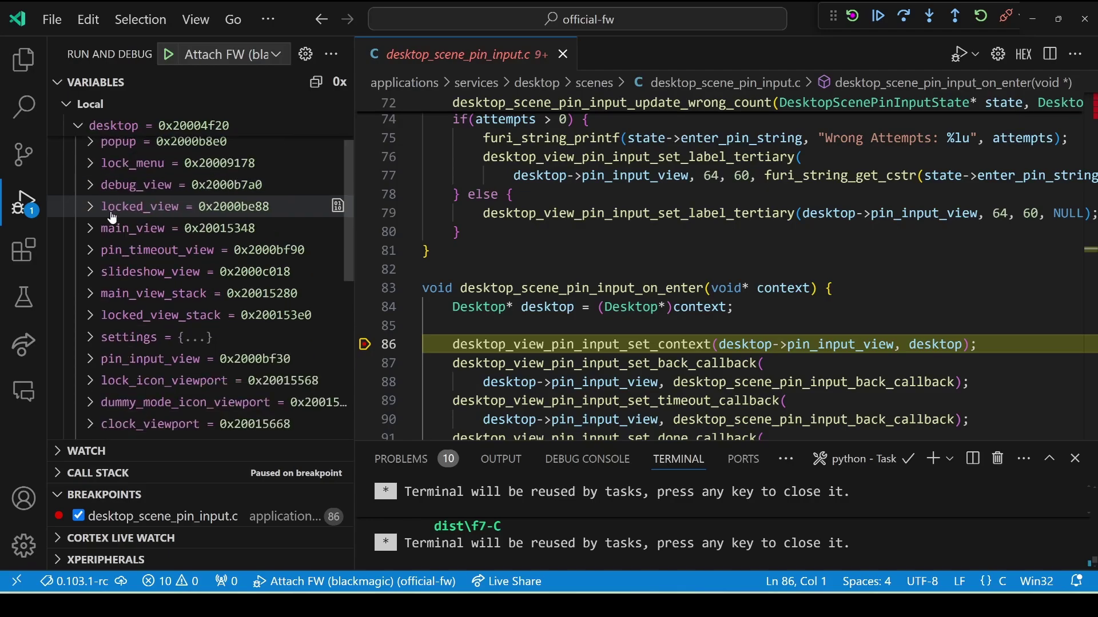
left_click(91, 338)
scroll(134, 295, "down", 3)
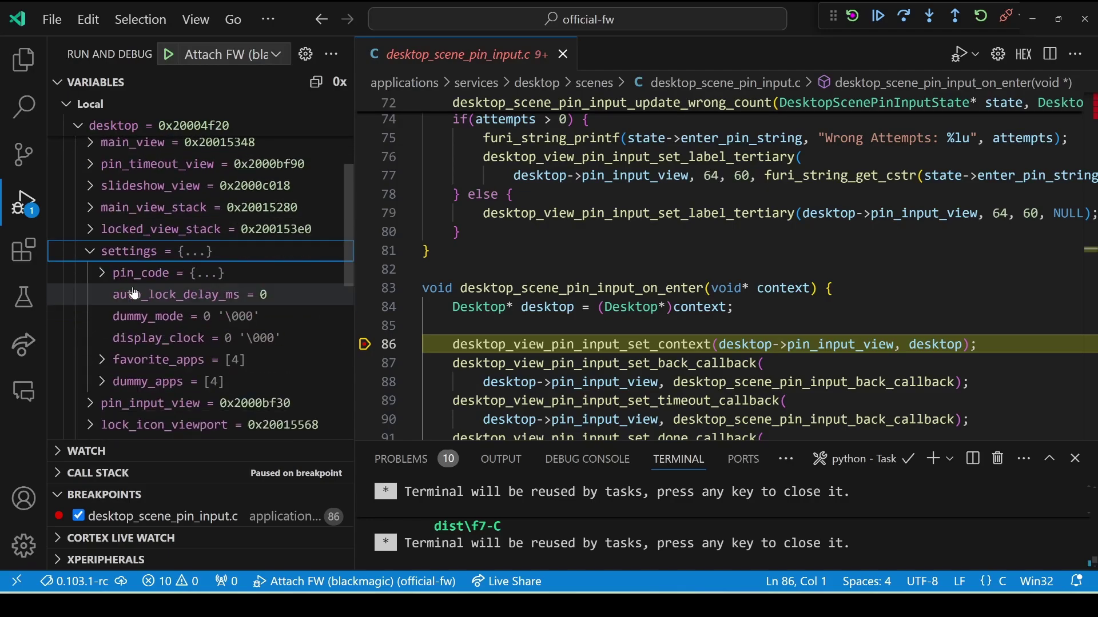
left_click(105, 275)
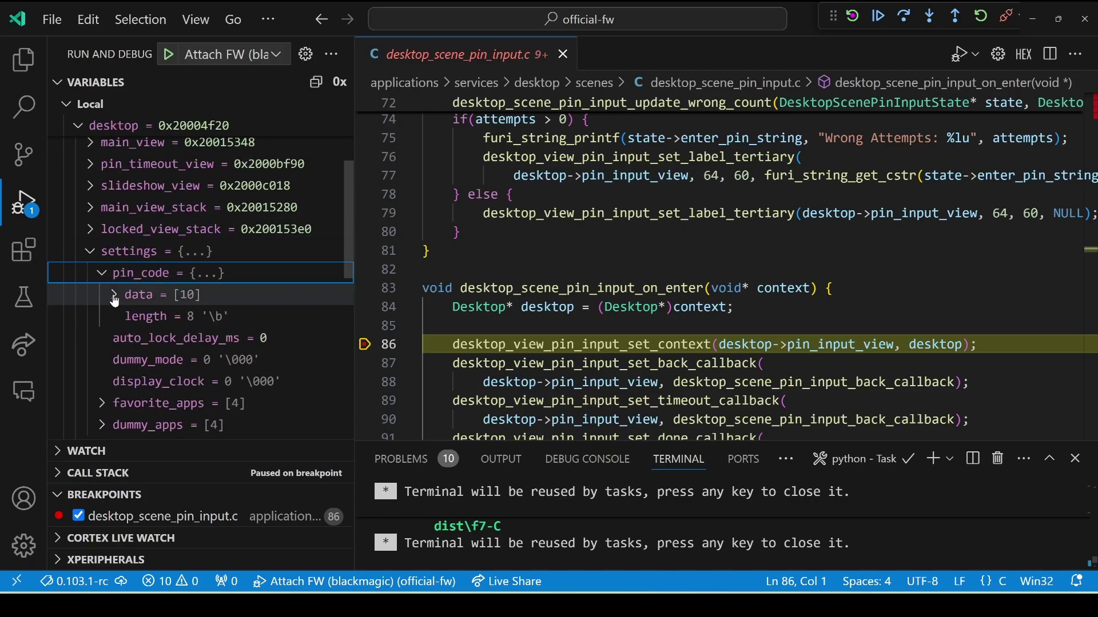
left_click(127, 300)
scroll(165, 280, "down", 3)
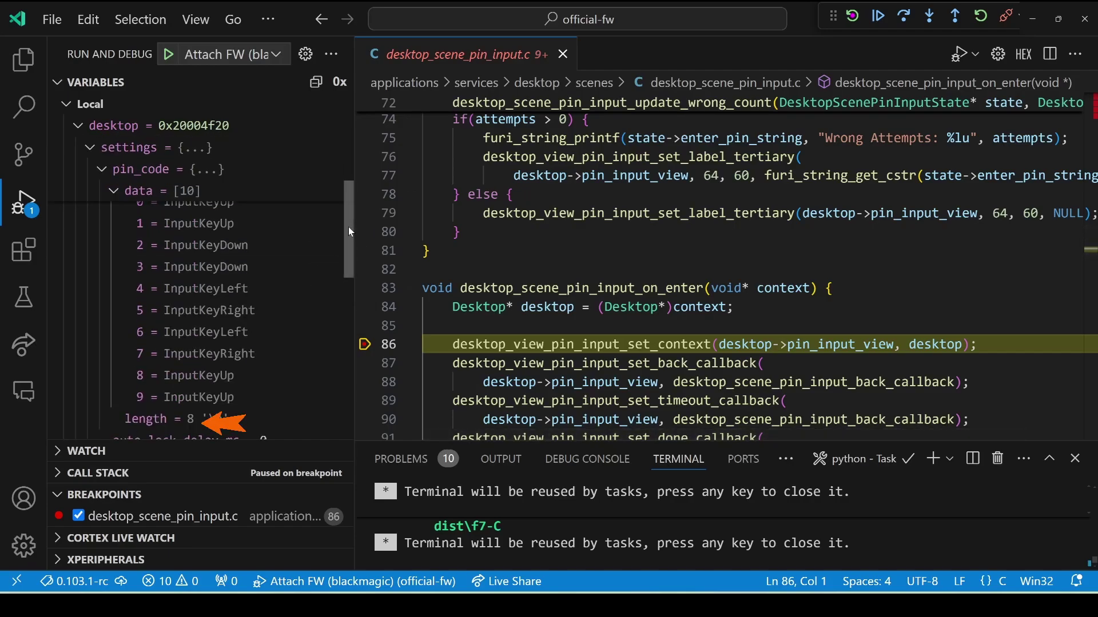
scroll(348, 226, "up", 1)
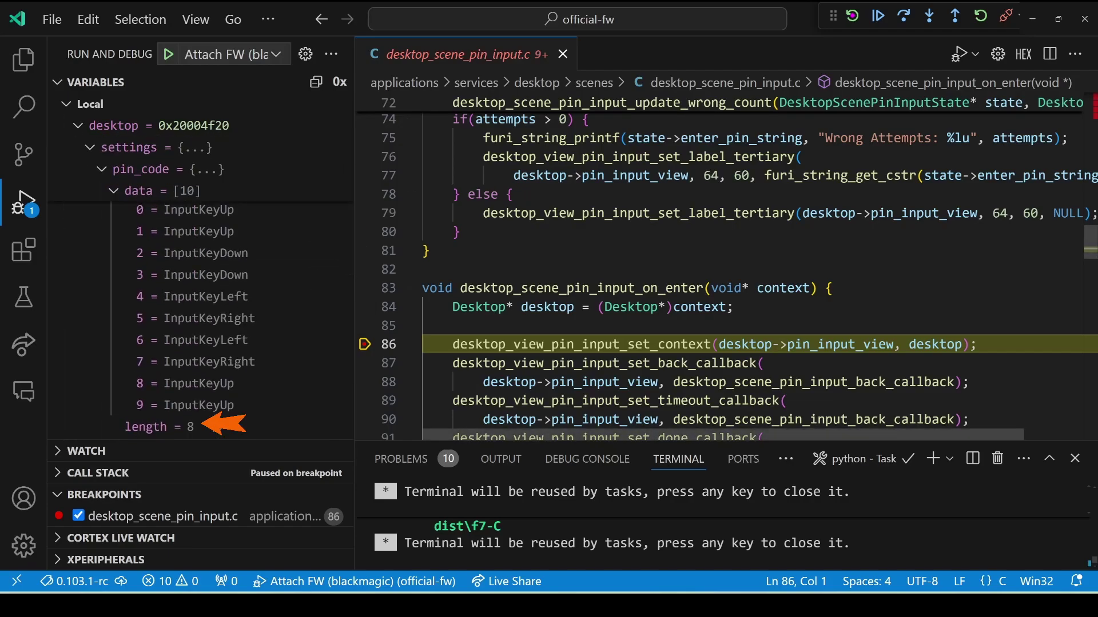